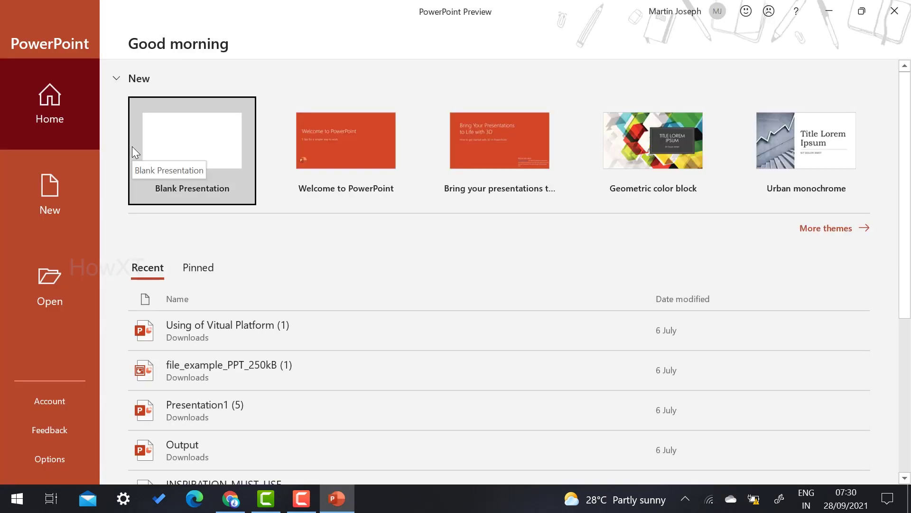
# - Create a blank presentation (Presentation1) from the PowerPoint start screen
pyautogui.click(216, 144)
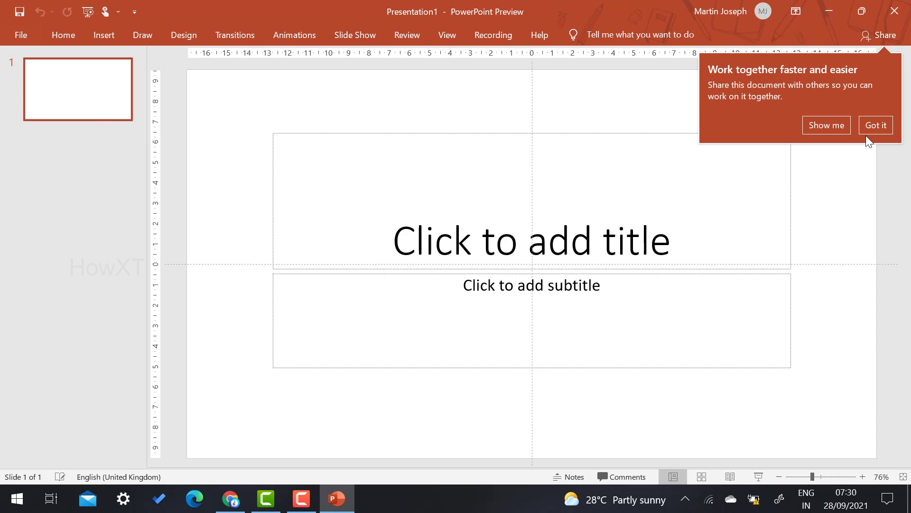
# - Dismiss the Share tip and delete both the title and subtitle placeholders
pyautogui.click(869, 131)
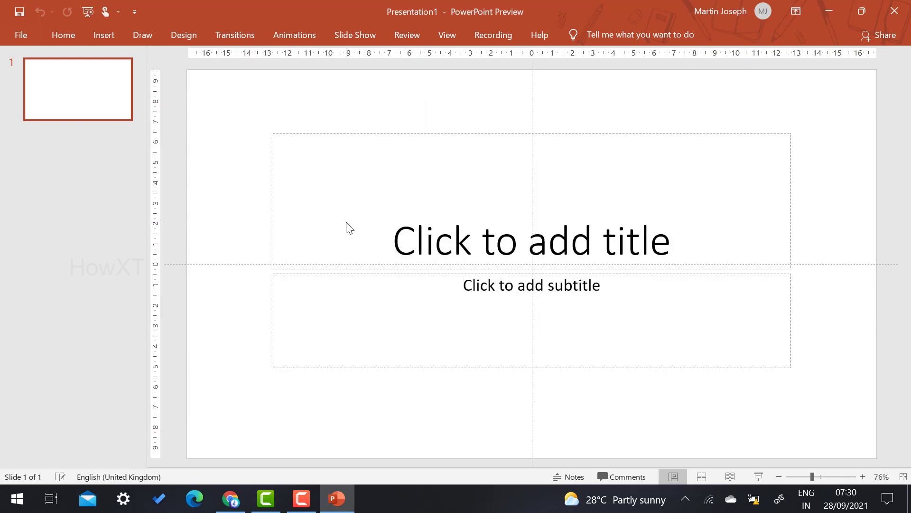
pyautogui.scroll(-3, 347, 222)
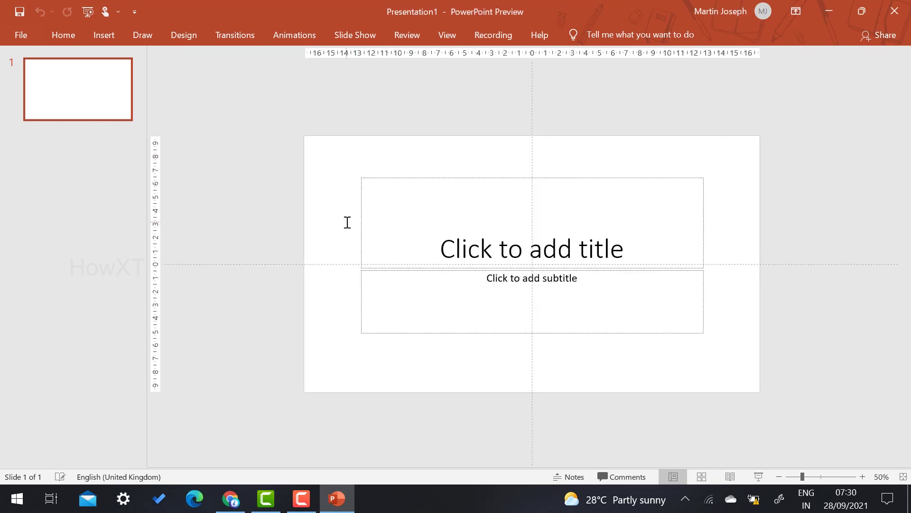
pyautogui.moveTo(247, 162); pyautogui.dragTo(809, 372)
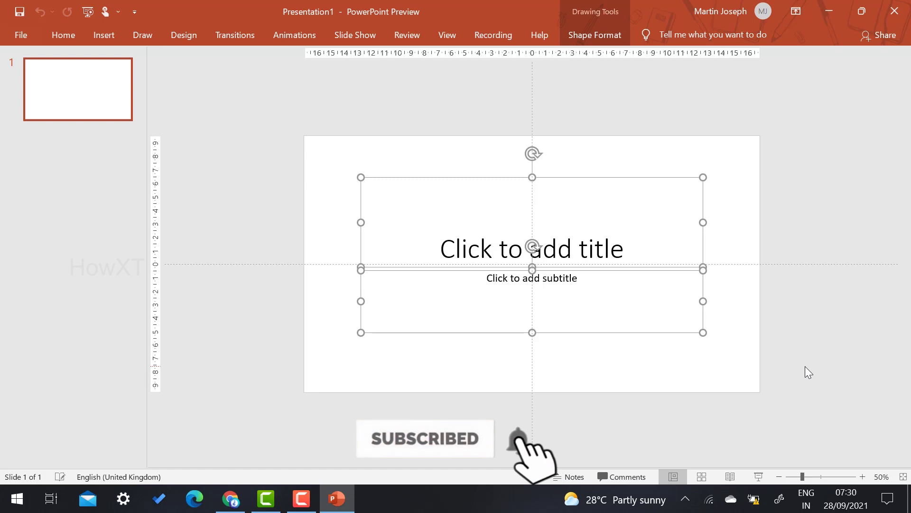
pyautogui.press('Delete')
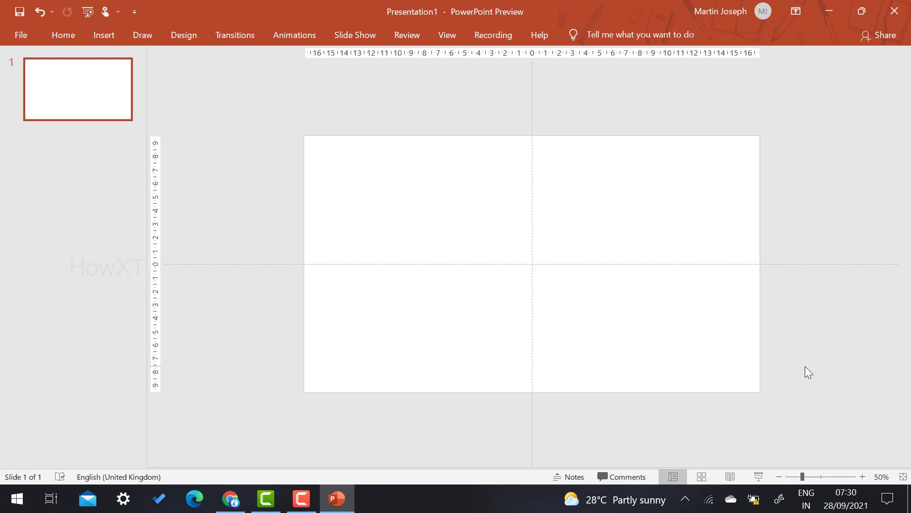
# - In Chrome, search Google for giphy and open the giphy.com home page
pyautogui.click(225, 505)
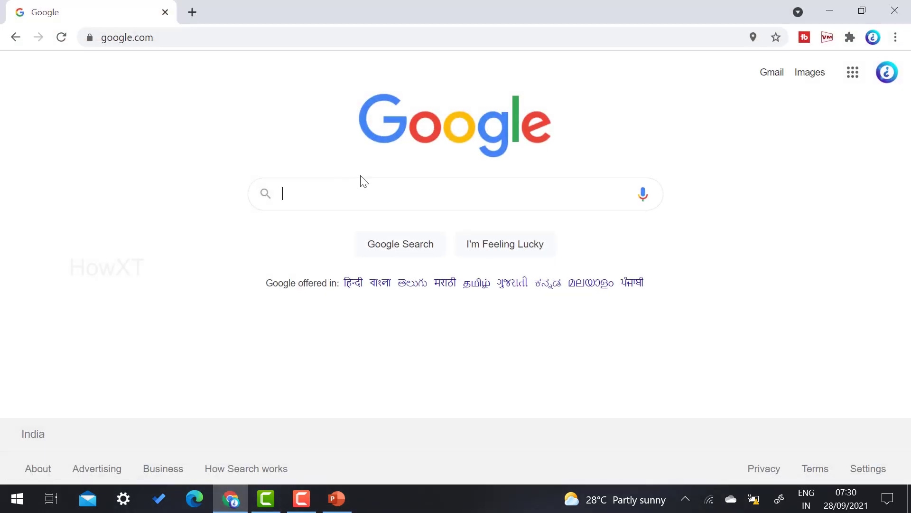
pyautogui.click(291, 192)
pyautogui.write('g')
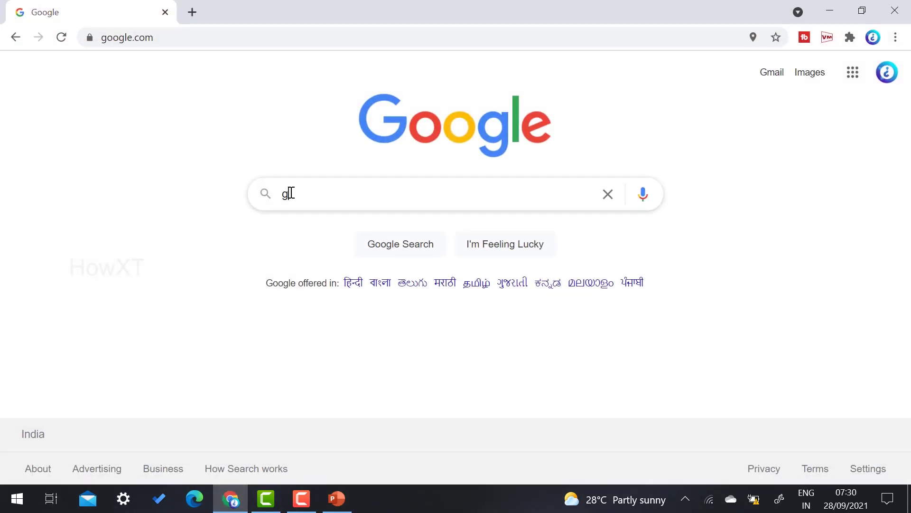
pyautogui.write('iphy')
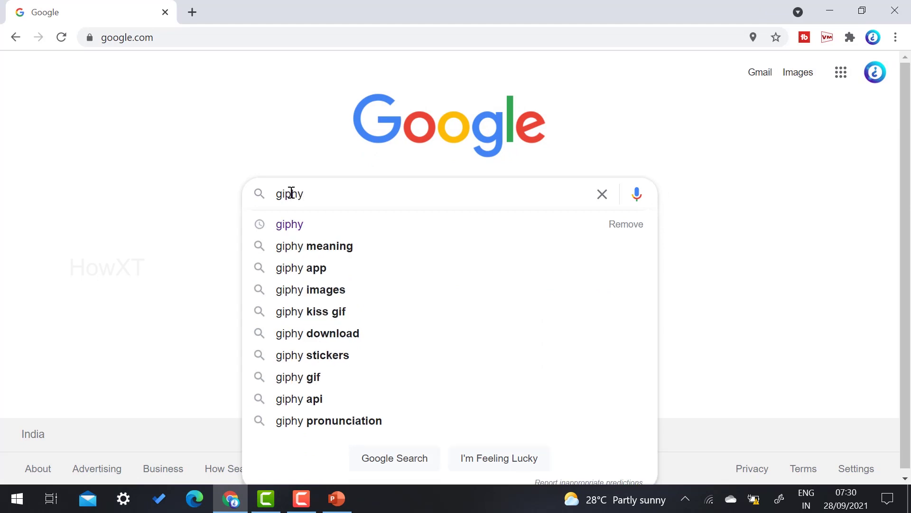
pyautogui.press('Return')
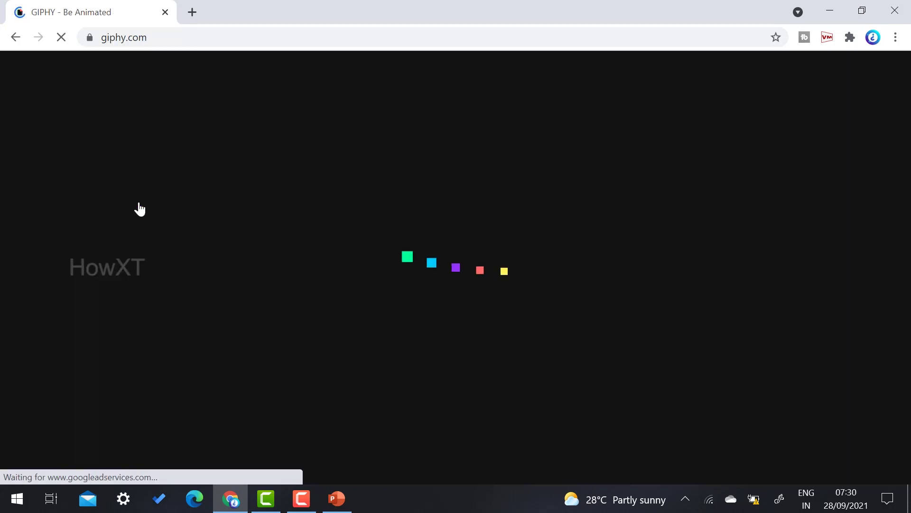
pyautogui.click(158, 37)
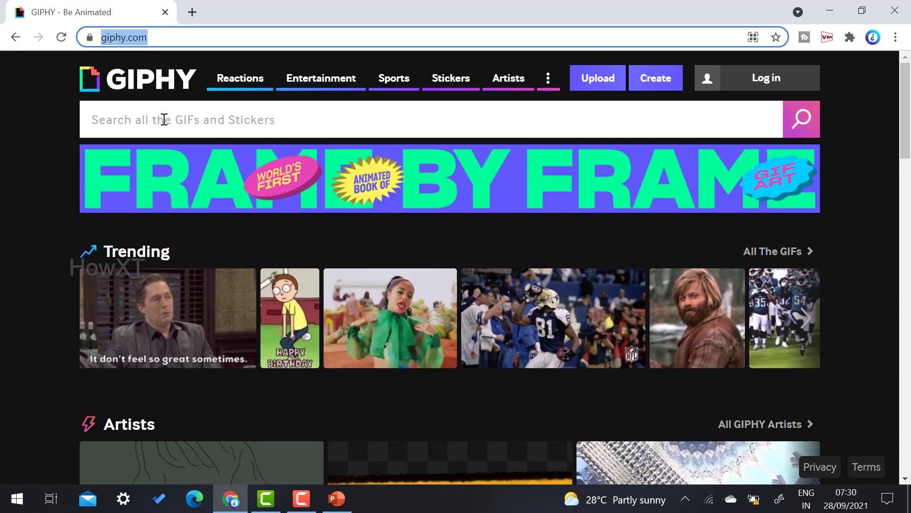
# - Search GIPHY for 'lightning' and scroll through the GIF results, dismissing the firewall notice
pyautogui.click(164, 119)
pyautogui.write('light')
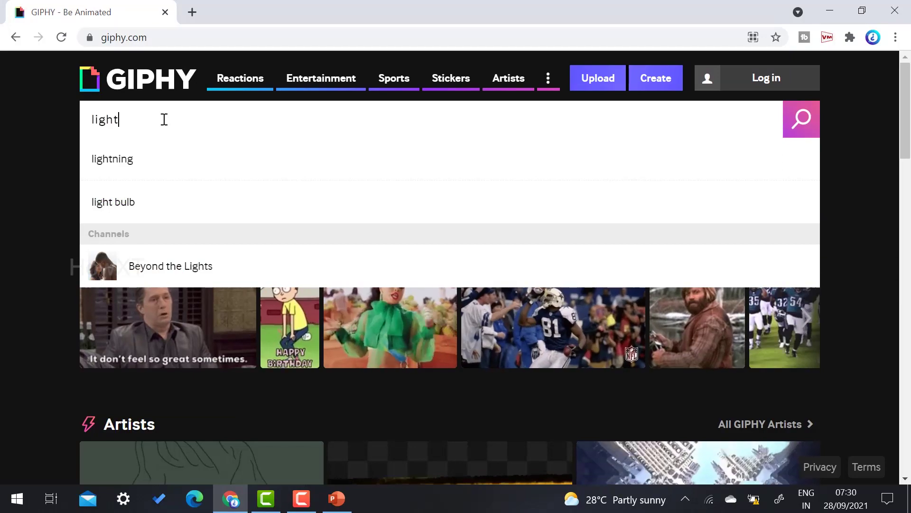
pyautogui.write('ning')
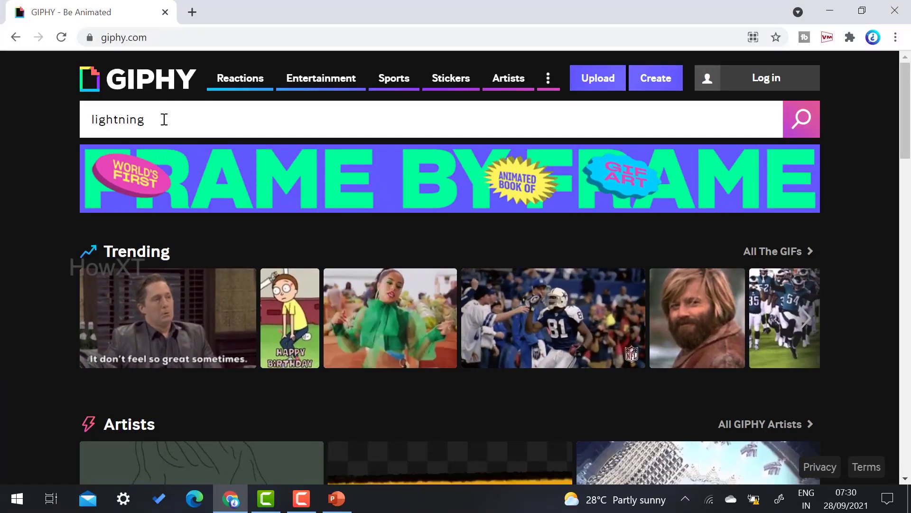
pyautogui.click(802, 119)
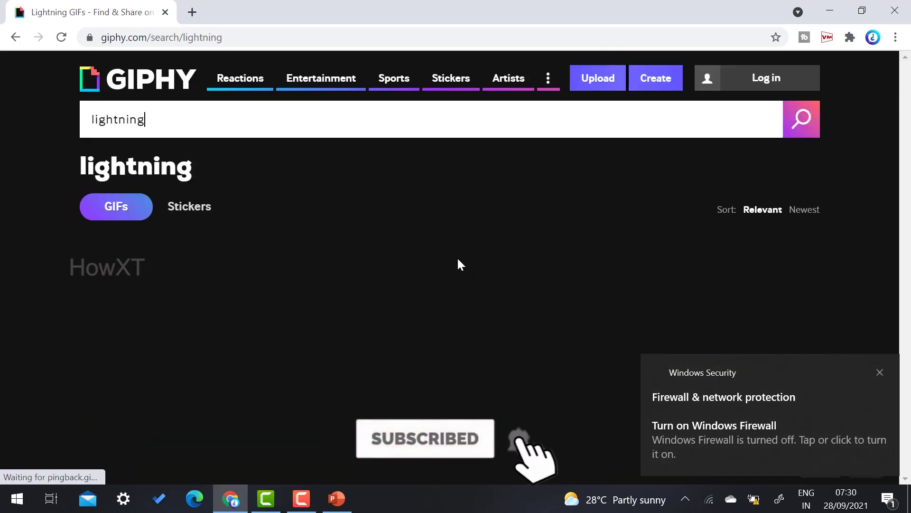
pyautogui.scroll(-3, 91, 389)
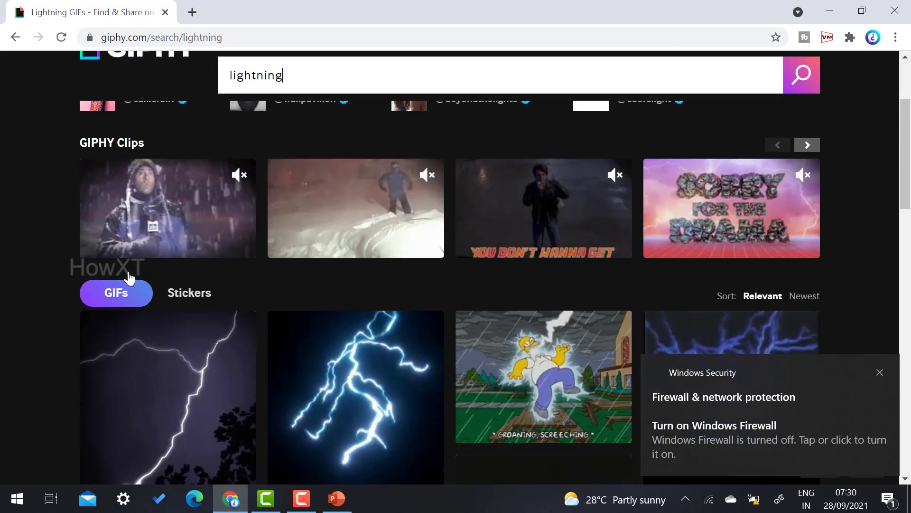
pyautogui.scroll(-3, 112, 279)
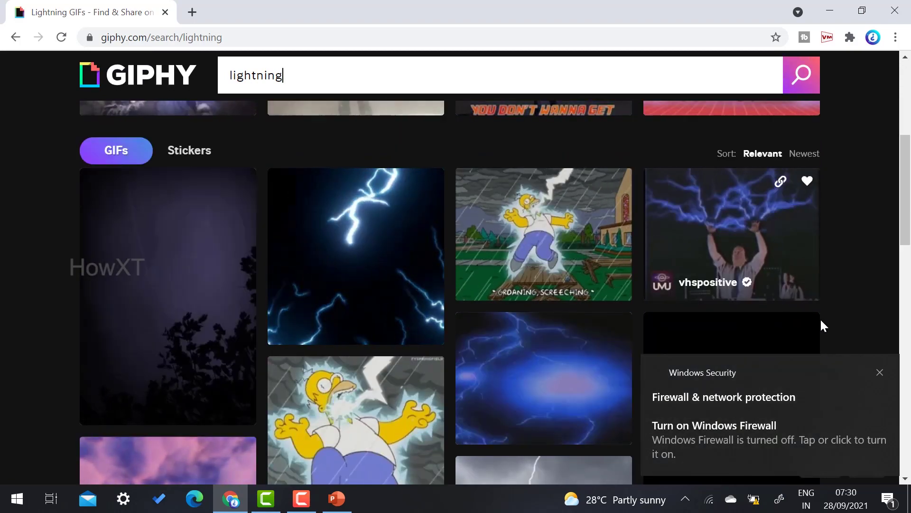
pyautogui.click(879, 372)
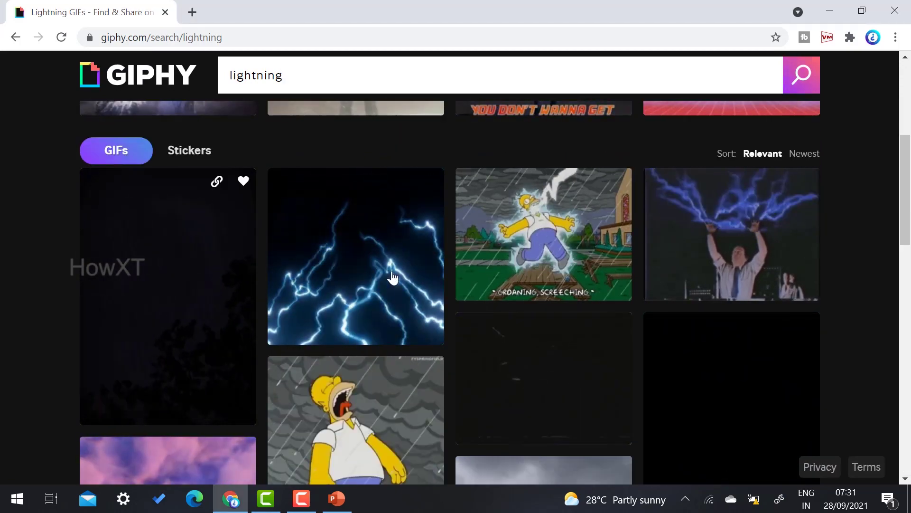
pyautogui.scroll(2, 127, 209)
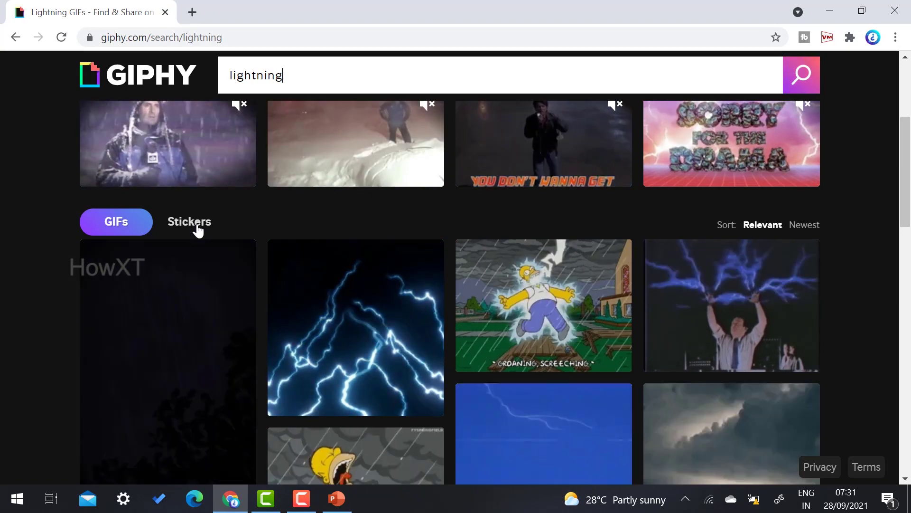
# - Browse the lightning stickers, then change the search term to 'light' and search again
pyautogui.click(198, 228)
pyautogui.scroll(-10, 73, 291)
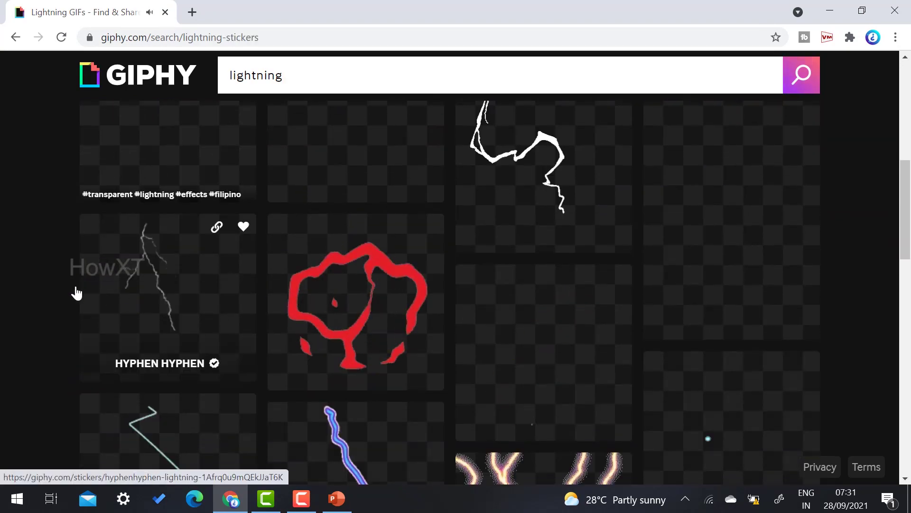
pyautogui.scroll(-8, 71, 289)
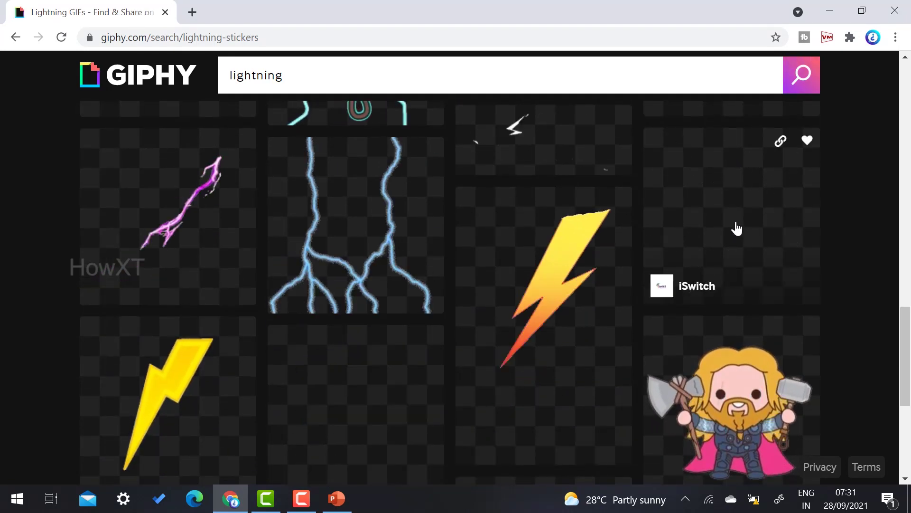
pyautogui.scroll(-6, 736, 227)
pyautogui.scroll(-5, 737, 228)
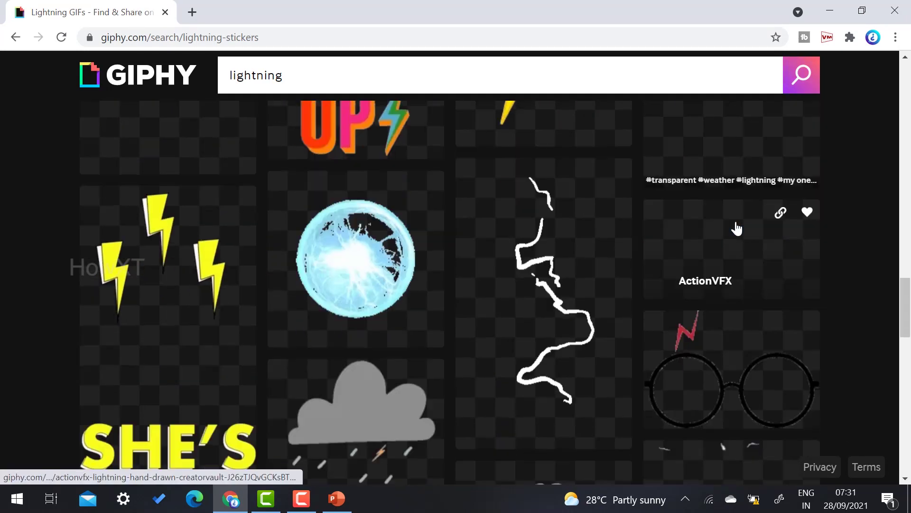
pyautogui.scroll(2, 731, 228)
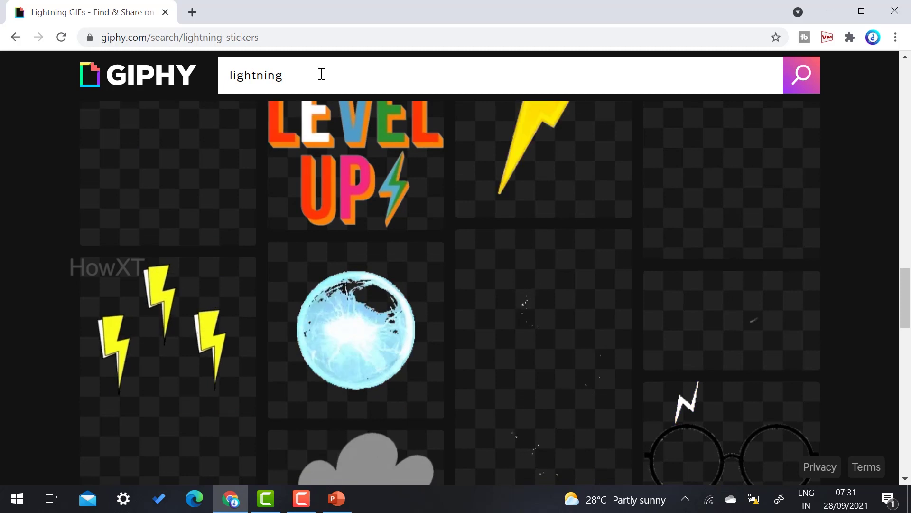
pyautogui.click(322, 74)
pyautogui.press('BackSpace')
pyautogui.press('BackSpace')
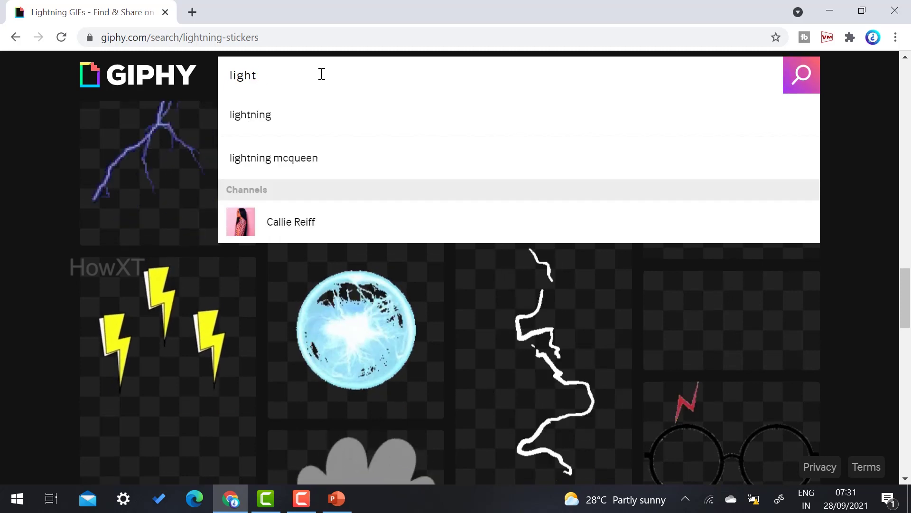
pyautogui.click(800, 76)
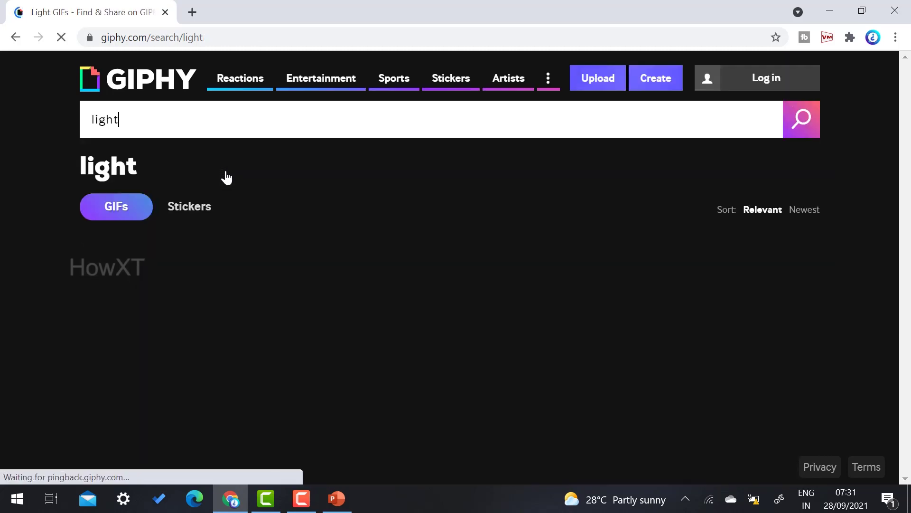
# - Scroll through the 'light' results and the light stickers
pyautogui.scroll(-9, 187, 361)
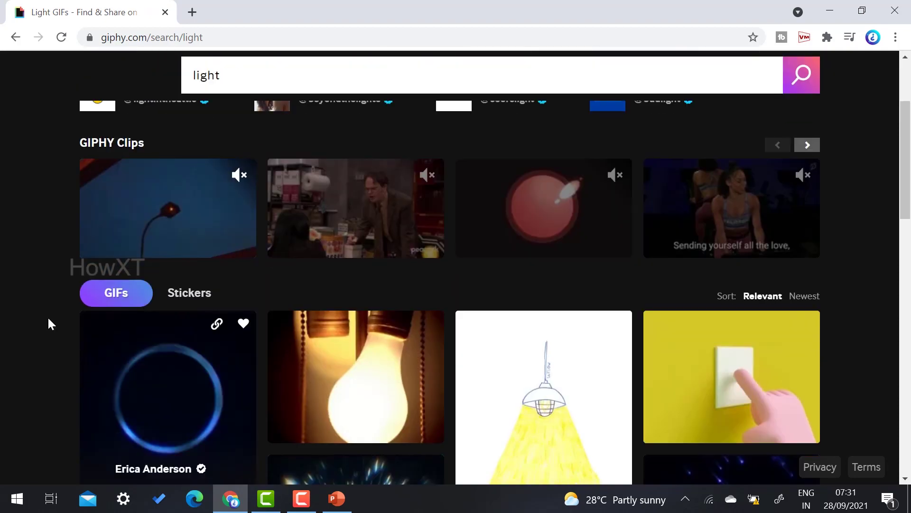
pyautogui.scroll(5, 575, 331)
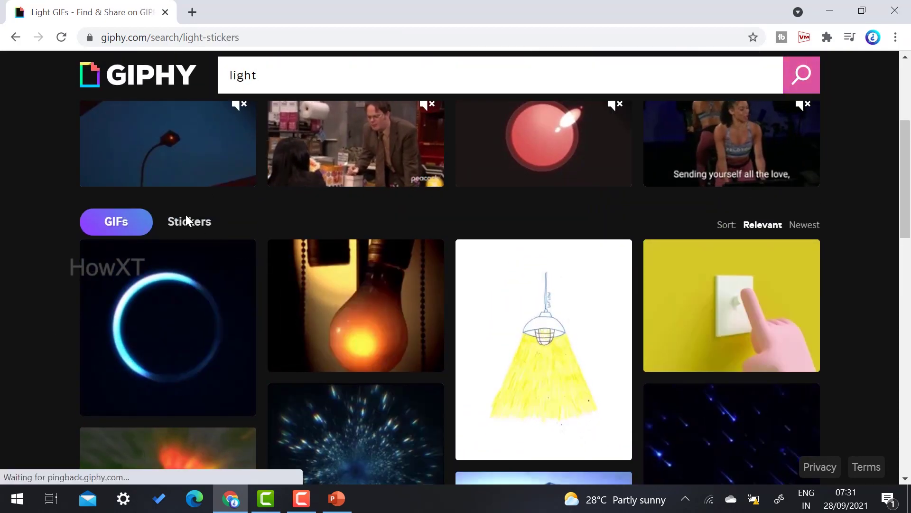
pyautogui.click(186, 222)
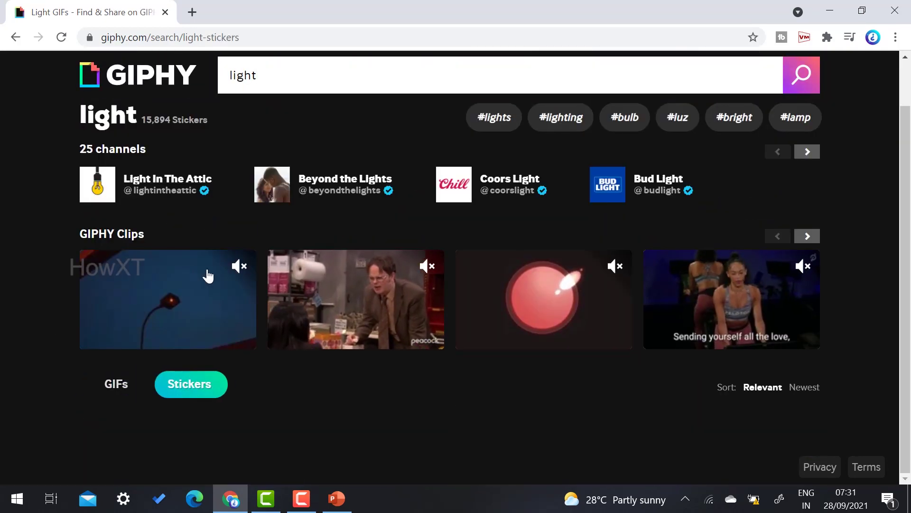
pyautogui.scroll(-3, 559, 235)
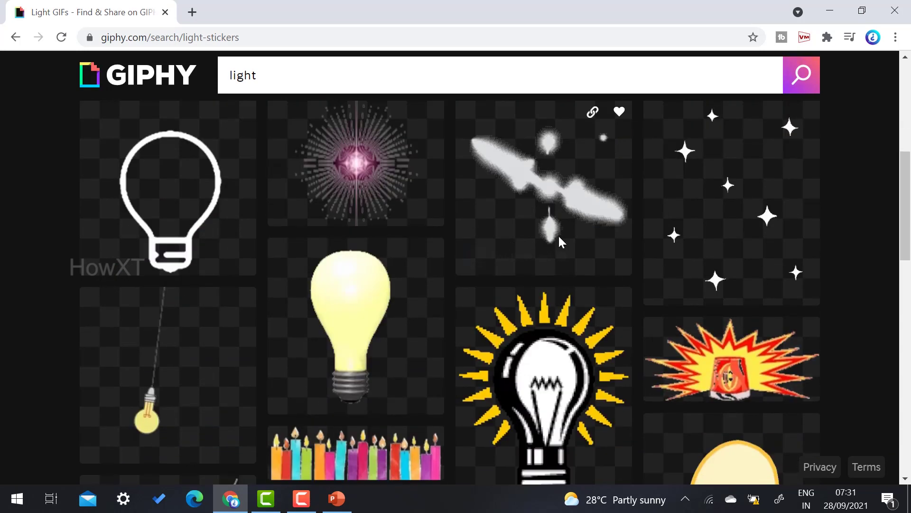
pyautogui.scroll(-3, 746, 207)
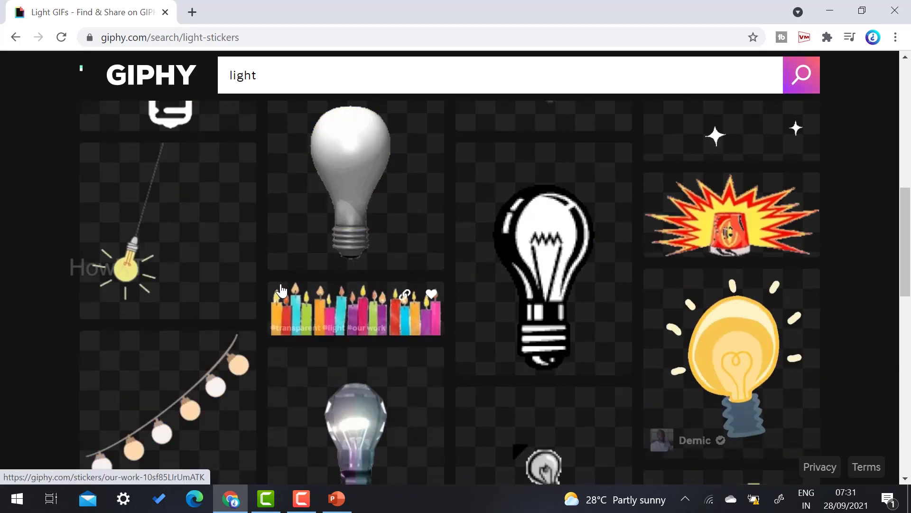
pyautogui.scroll(-10, 275, 289)
pyautogui.scroll(-5, 276, 288)
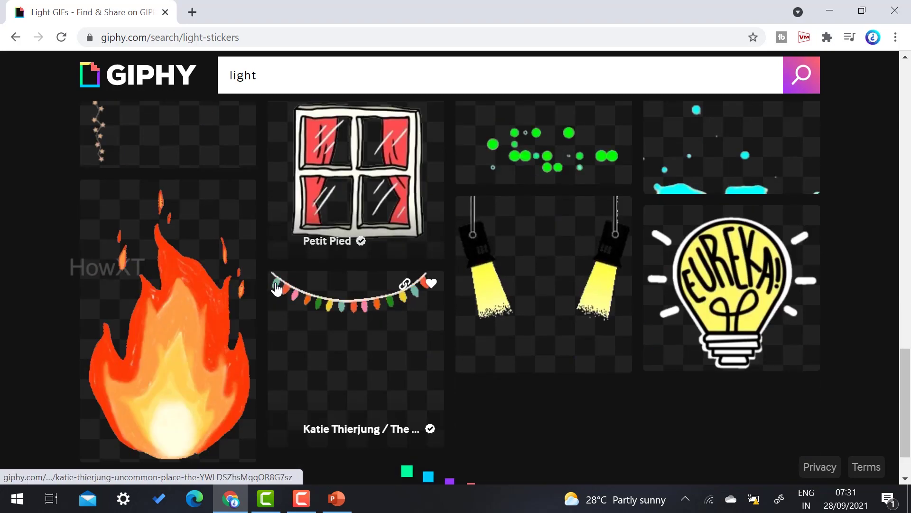
pyautogui.scroll(-4, 276, 288)
pyautogui.scroll(15, 276, 288)
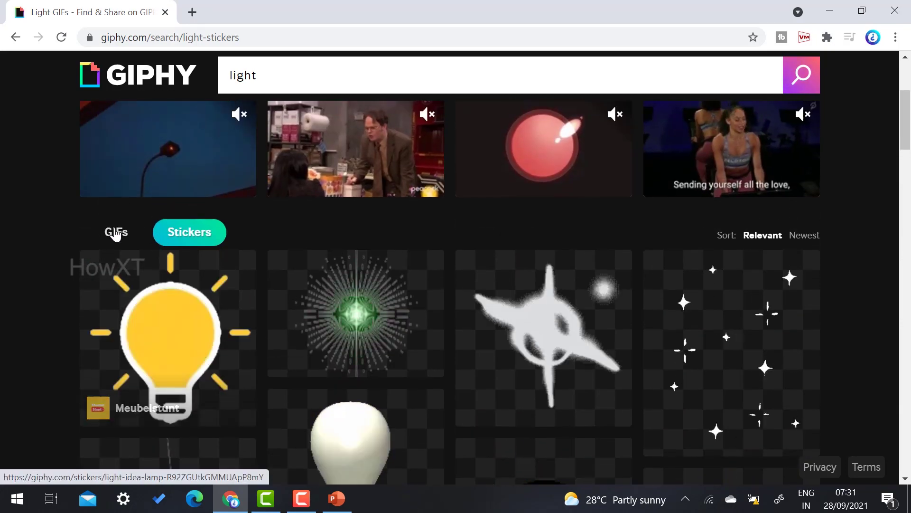
# - Return to the light GIF results and open the blue meteor shower GIF
pyautogui.click(116, 234)
pyautogui.scroll(-5, 543, 254)
pyautogui.scroll(-3, 544, 253)
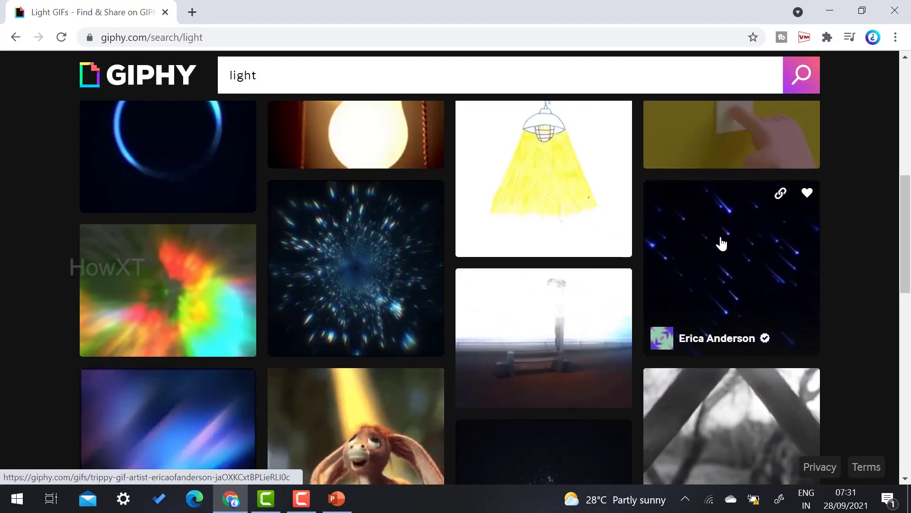
pyautogui.click(721, 243)
# - Copy the Glow Meteor Shower GIF image and switch to the PowerPoint slide
pyautogui.scroll(-3, 459, 264)
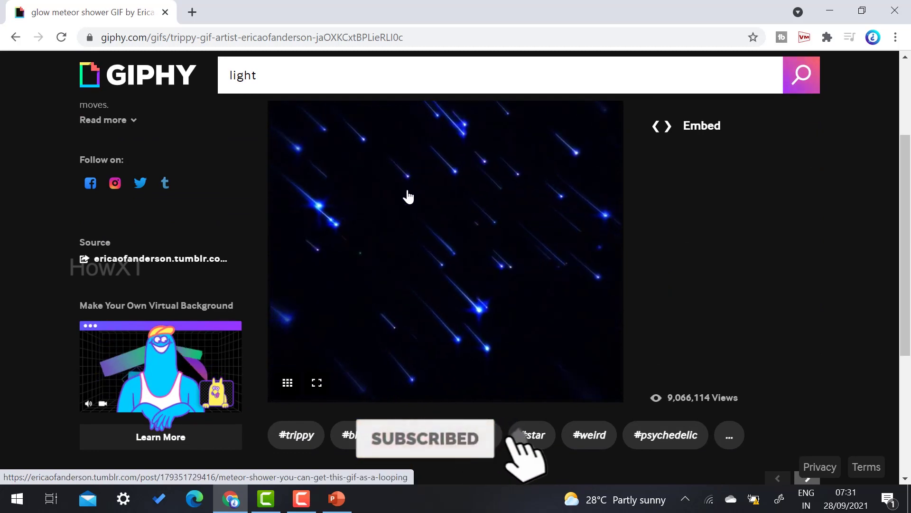
pyautogui.scroll(2, 383, 207)
pyautogui.rightClick(383, 195)
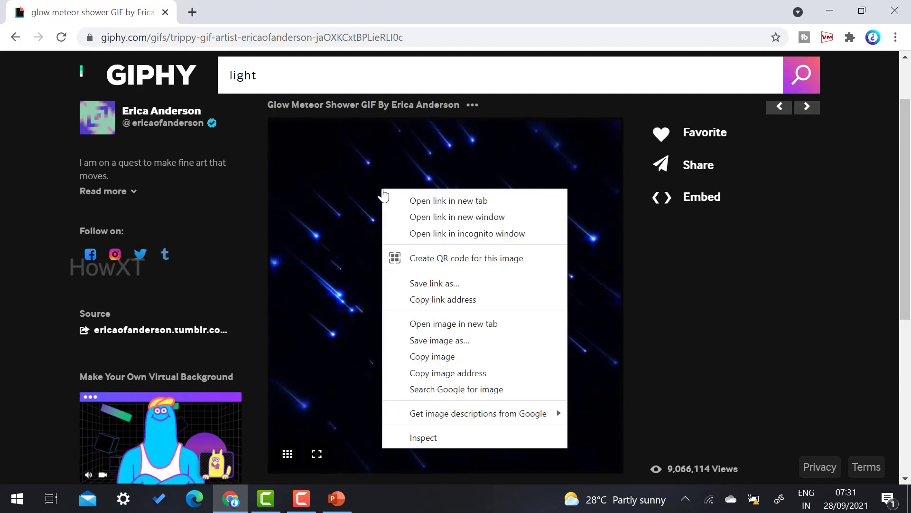
pyautogui.click(421, 356)
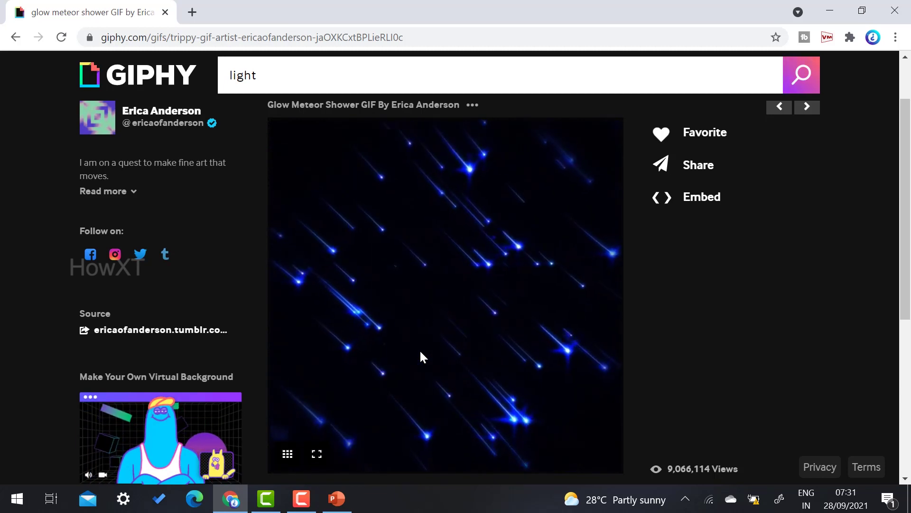
pyautogui.click(337, 498)
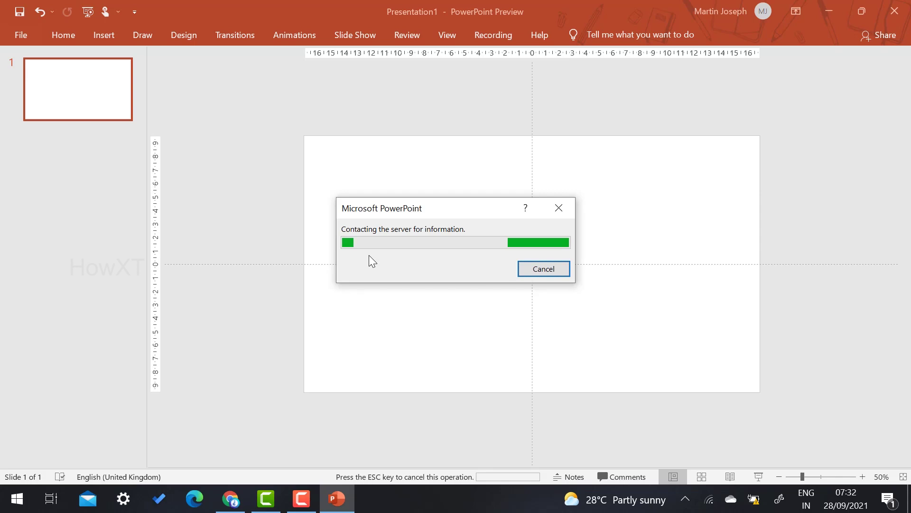
# - Paste the meteor shower GIF and stretch it to cover the whole slide
pyautogui.click(541, 269)
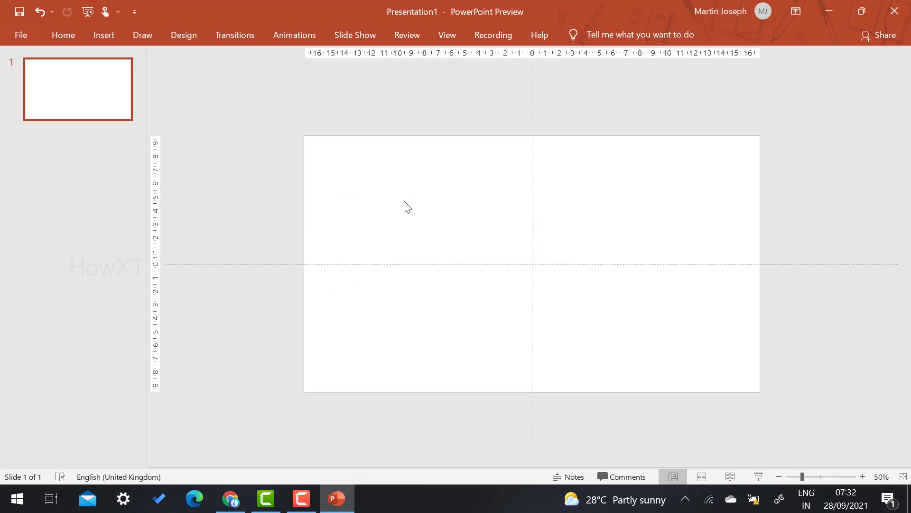
pyautogui.moveTo(495, 233); pyautogui.dragTo(354, 196)
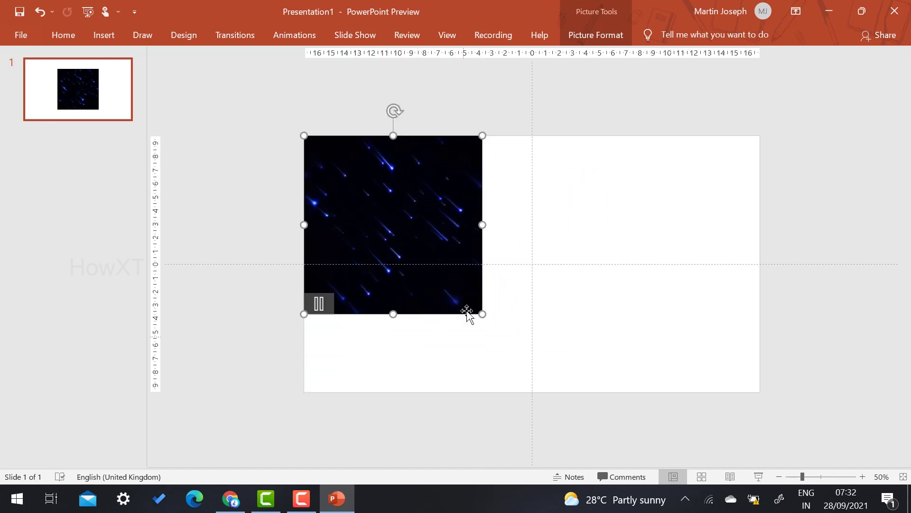
pyautogui.moveTo(480, 315); pyautogui.dragTo(721, 467)
pyautogui.moveTo(673, 441); pyautogui.dragTo(619, 241)
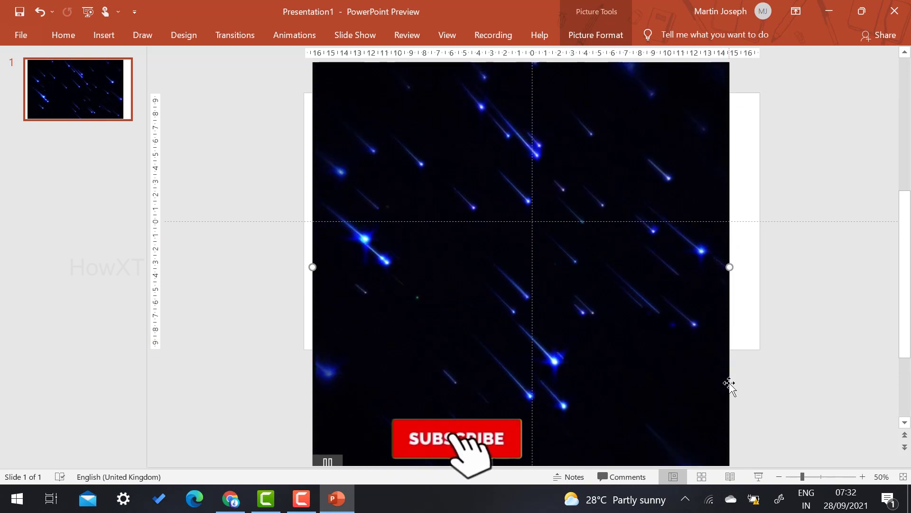
pyautogui.moveTo(730, 267); pyautogui.dragTo(763, 262)
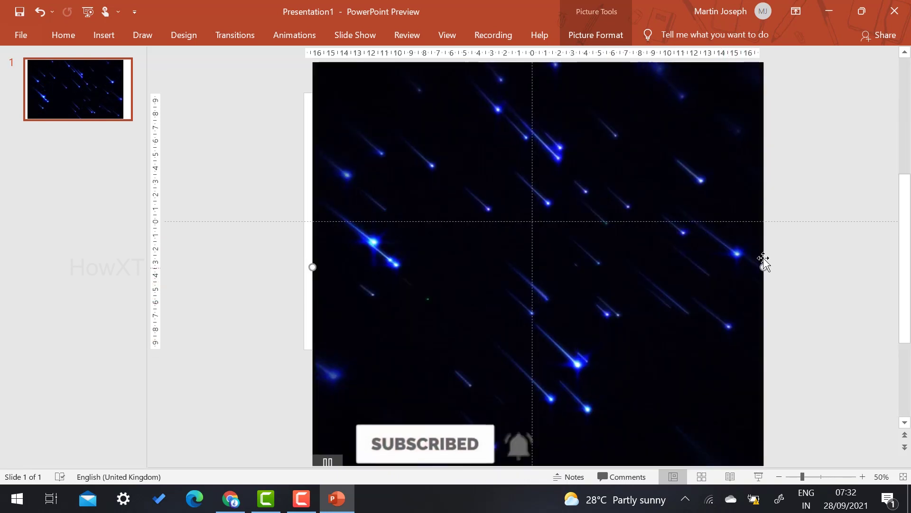
pyautogui.moveTo(311, 267); pyautogui.dragTo(304, 268)
# - Preview the meteor slide in a full-screen slide show
pyautogui.click(255, 159)
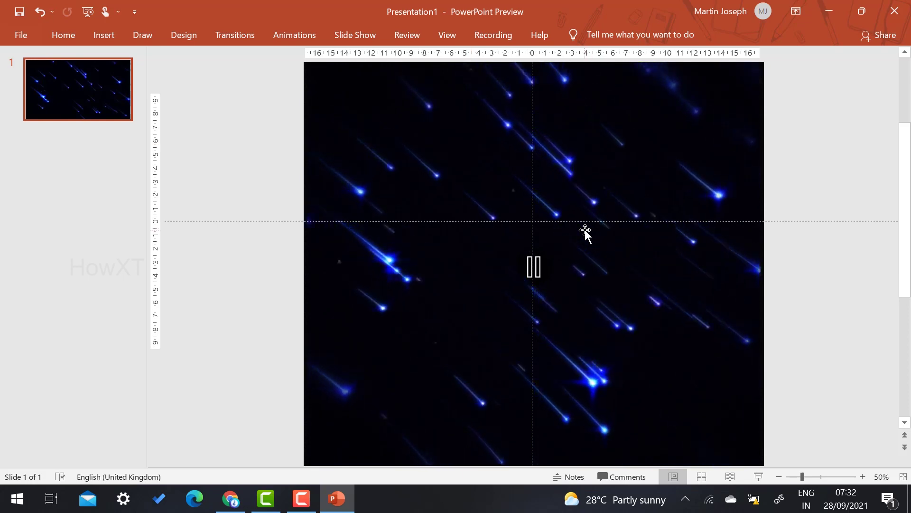
pyautogui.click(752, 470)
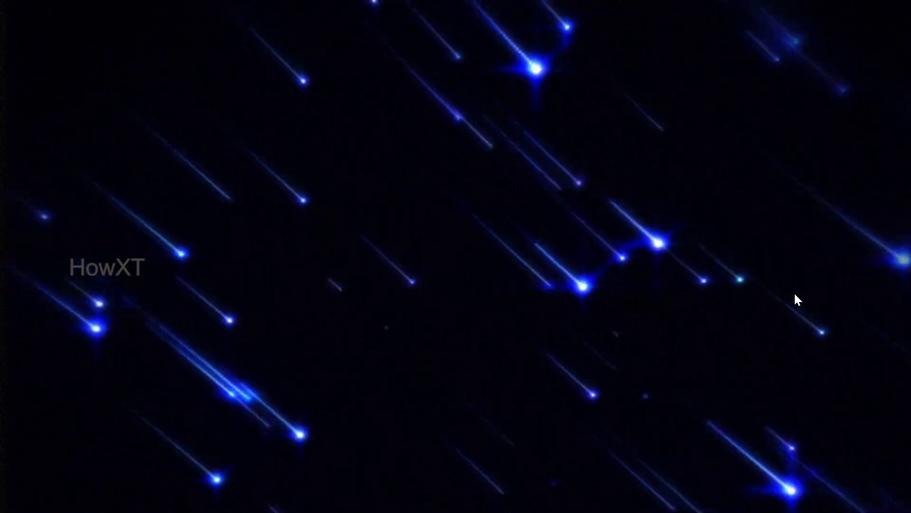
pyautogui.press('Escape')
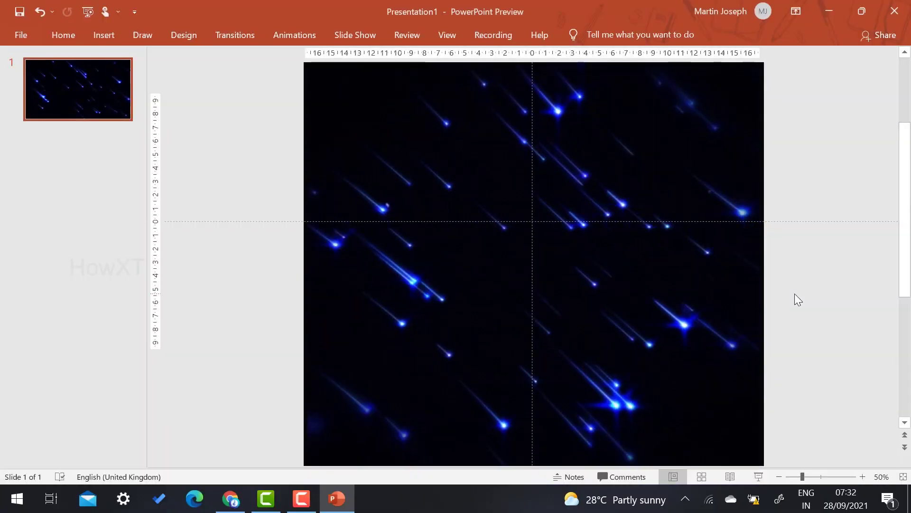
# - Insert a WordArt box from the Insert tab and type 'Hello Everyone' into it
pyautogui.click(102, 35)
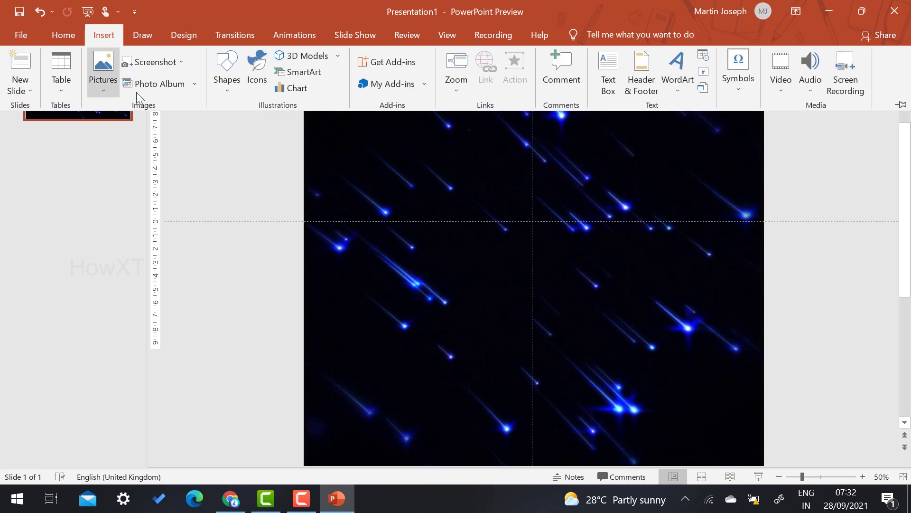
pyautogui.click(677, 71)
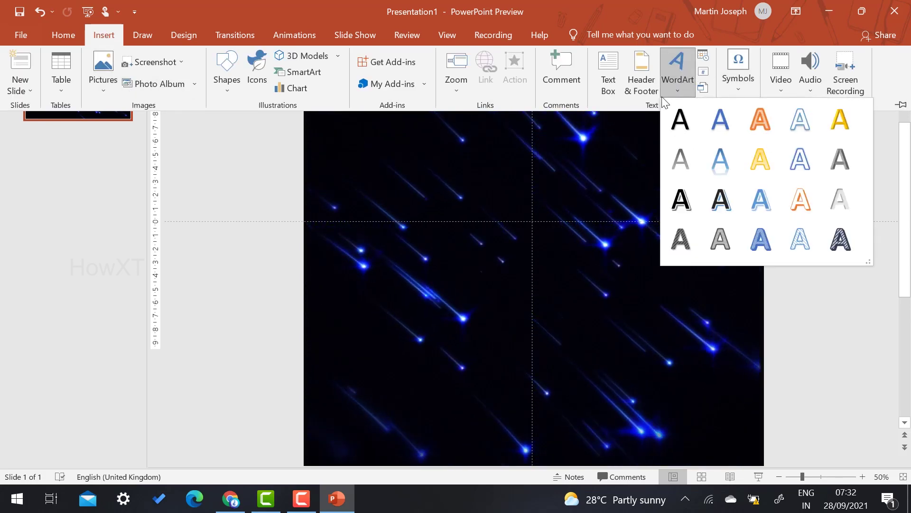
pyautogui.click(800, 120)
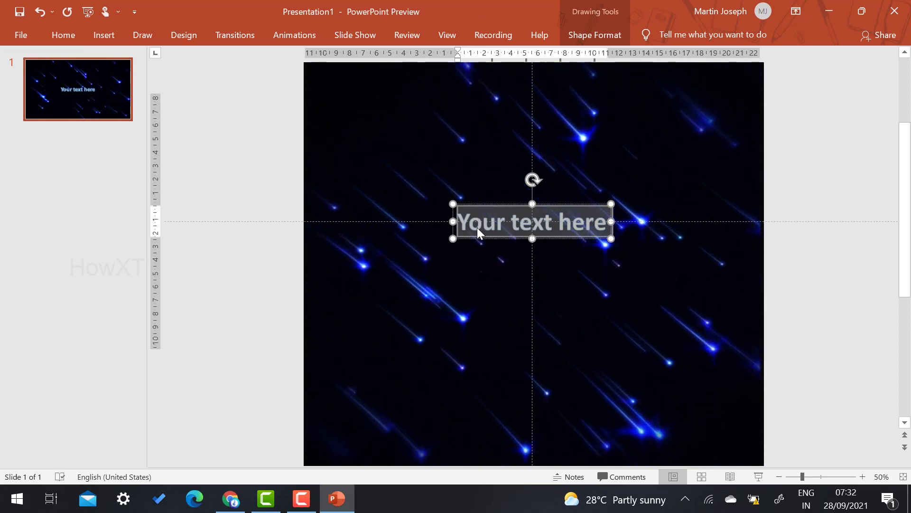
pyautogui.write('Hellow')
pyautogui.press('BackSpace')
pyautogui.write('Every')
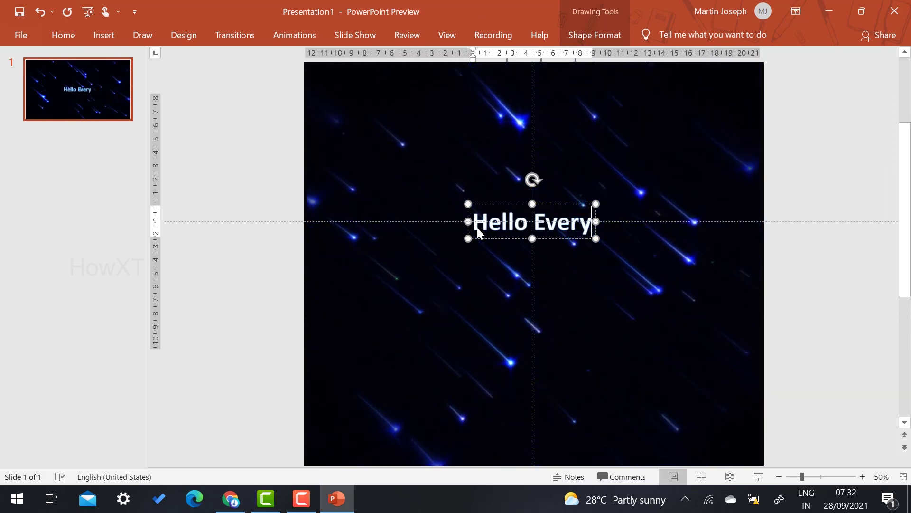
pyautogui.write('one')
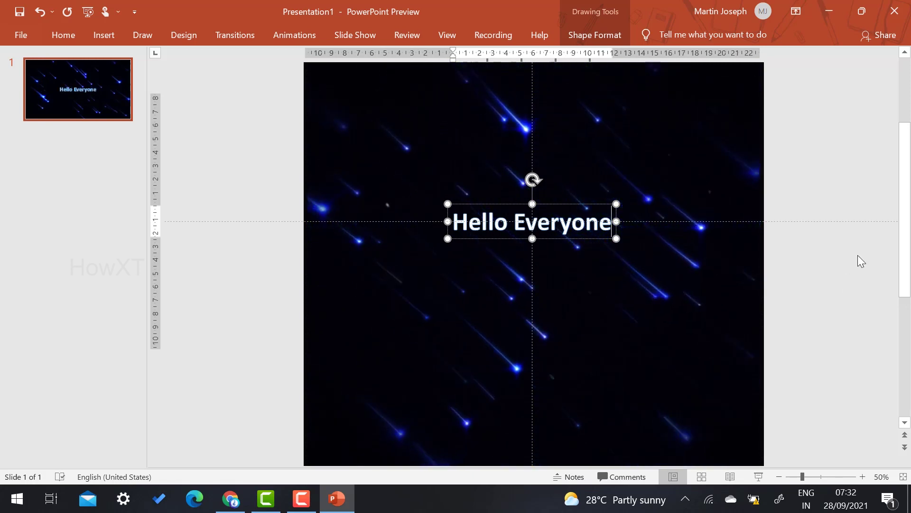
# - Preview the Hello Everyone slide in a slide show, then return to GIPHY in Chrome
pyautogui.click(829, 269)
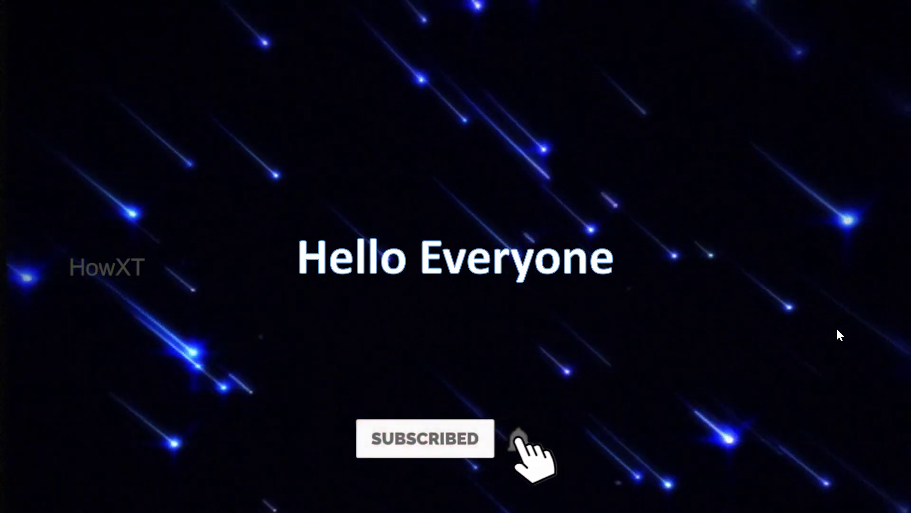
pyautogui.press('Escape')
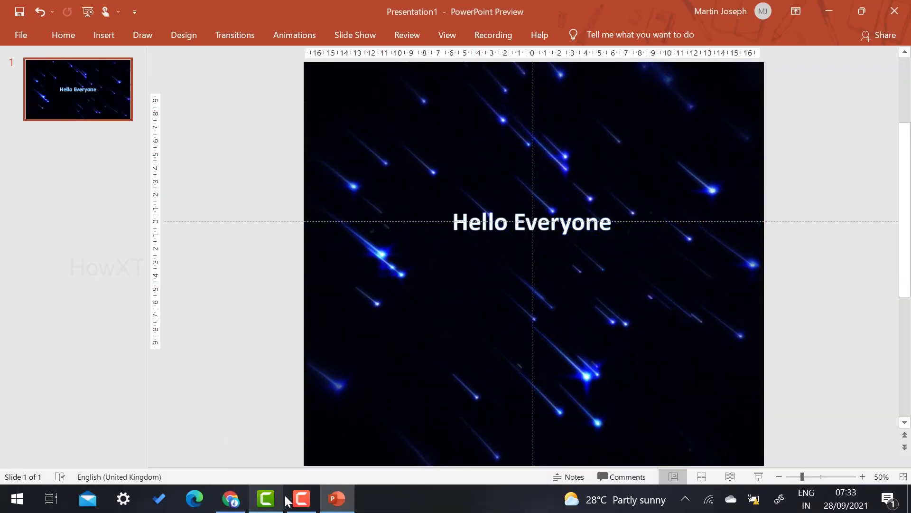
pyautogui.click(231, 499)
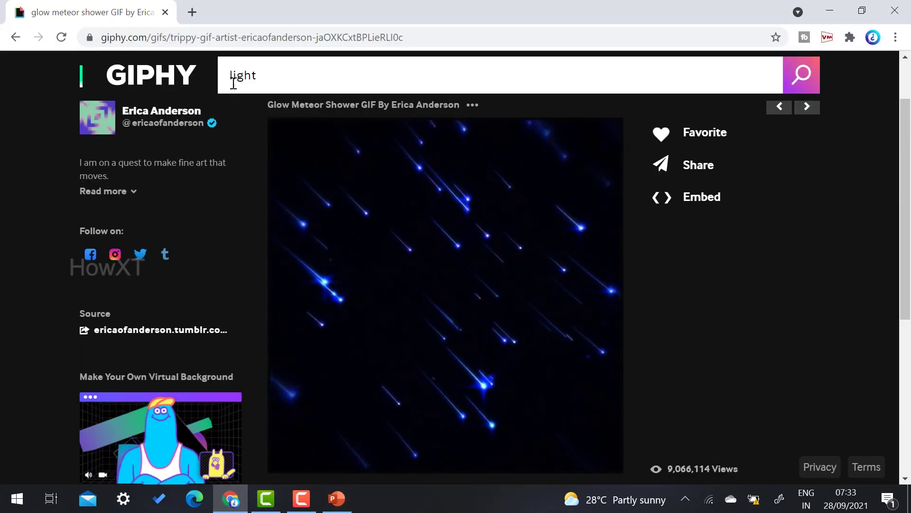
# - Switch to the light sticker results and open the Dance Clubbing Sticker
pyautogui.scroll(2, 770, 97)
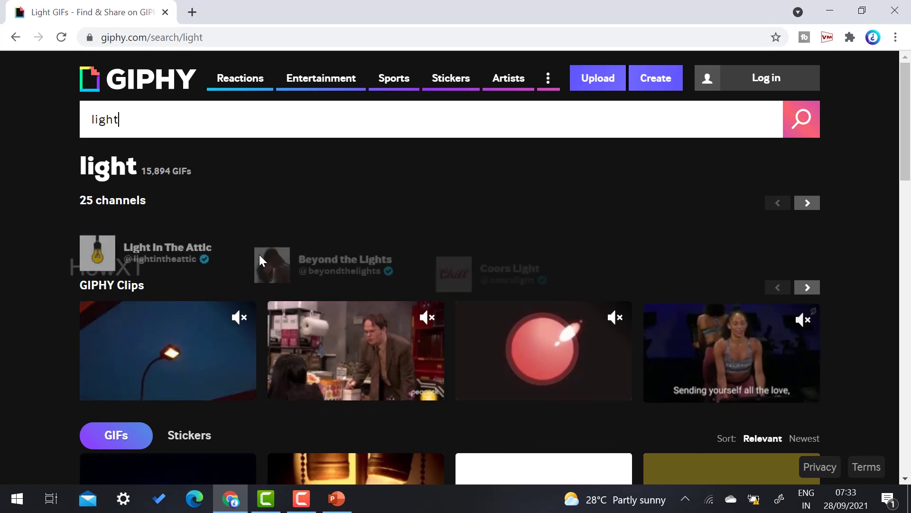
pyautogui.scroll(-2, 258, 254)
pyautogui.scroll(-2, 259, 260)
pyautogui.click(186, 289)
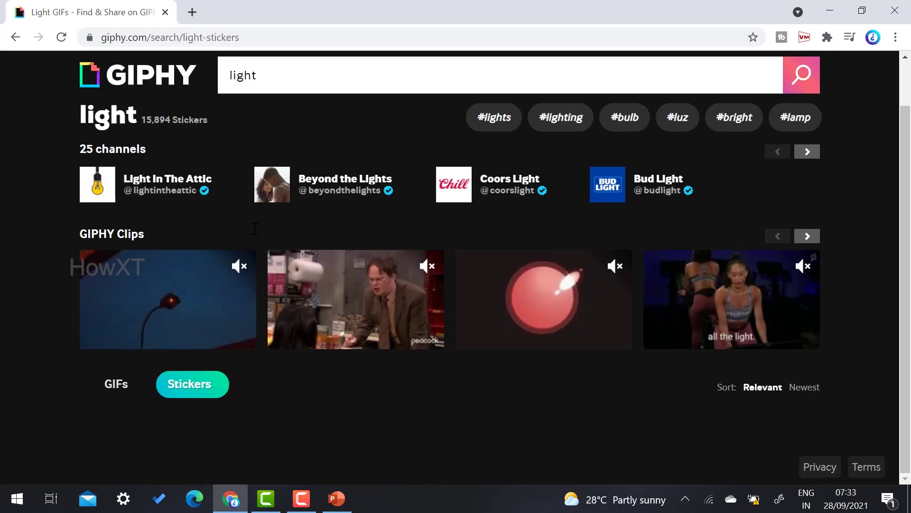
pyautogui.scroll(-4, 260, 259)
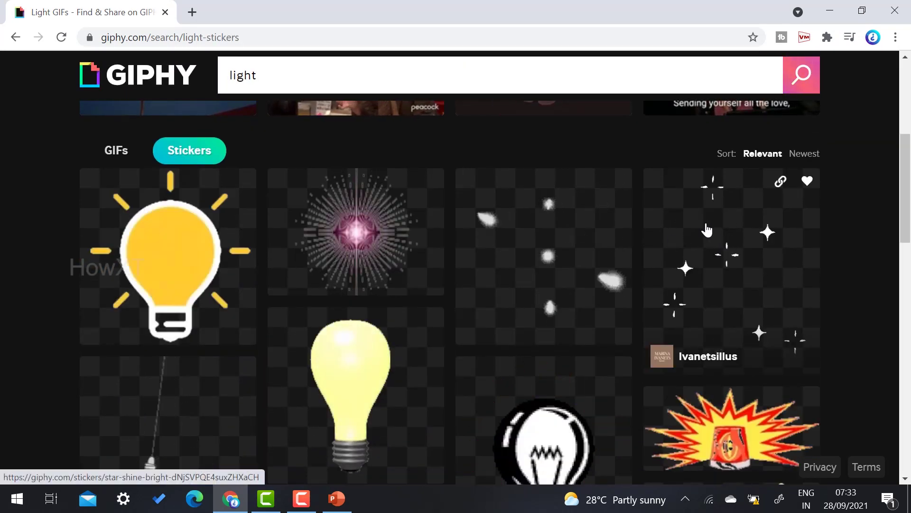
pyautogui.scroll(-2, 726, 224)
pyautogui.scroll(-13, 726, 224)
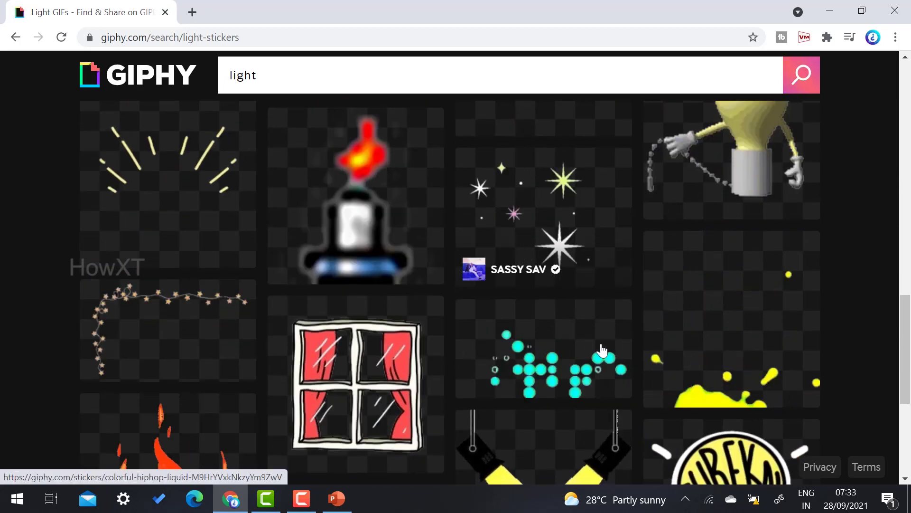
pyautogui.click(580, 345)
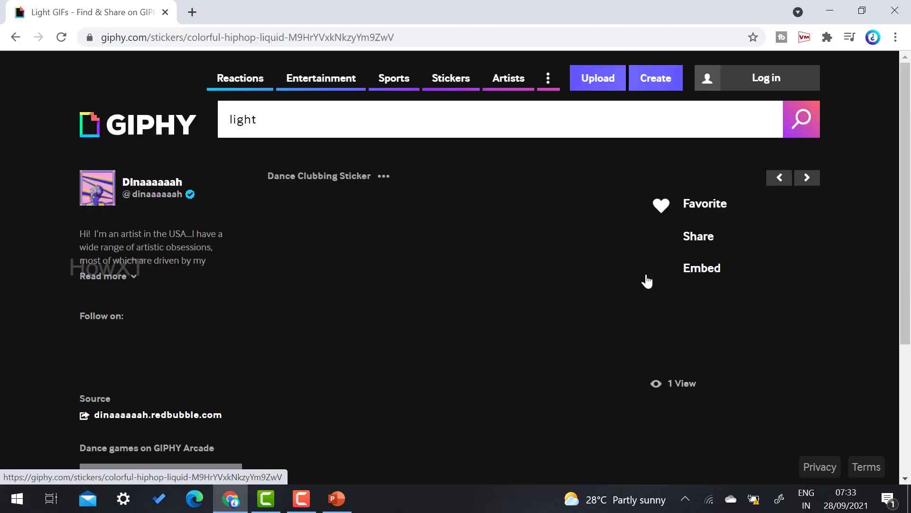
# - Copy the Dance Clubbing Sticker image and switch back to PowerPoint
pyautogui.rightClick(409, 243)
pyautogui.click(453, 291)
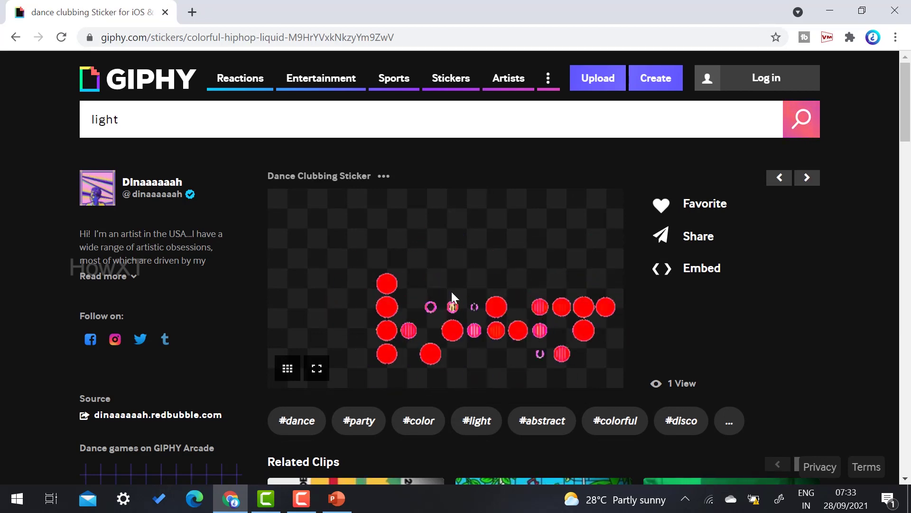
pyautogui.hotkey('alt', 'Tab')
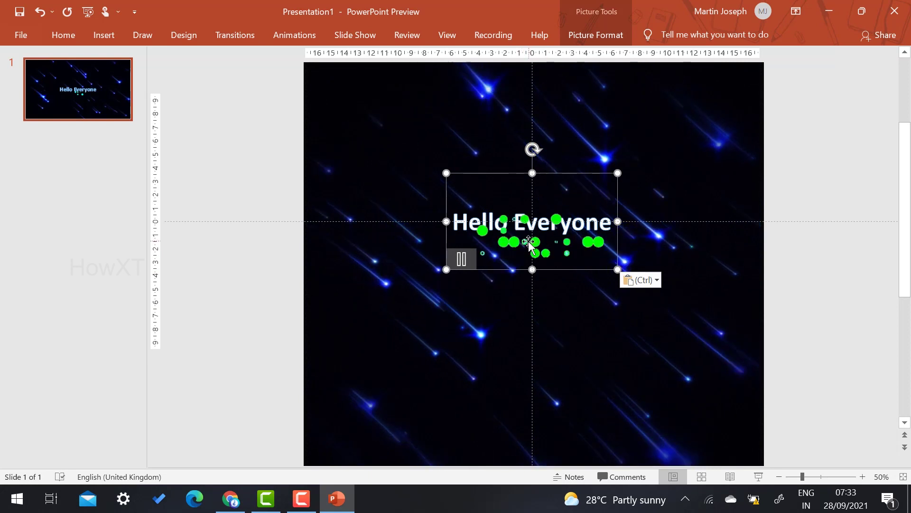
# - Move the pasted dot sticker left below the Hello Everyone heading and preview the slide show
pyautogui.moveTo(526, 244); pyautogui.dragTo(658, 263)
pyautogui.click(829, 300)
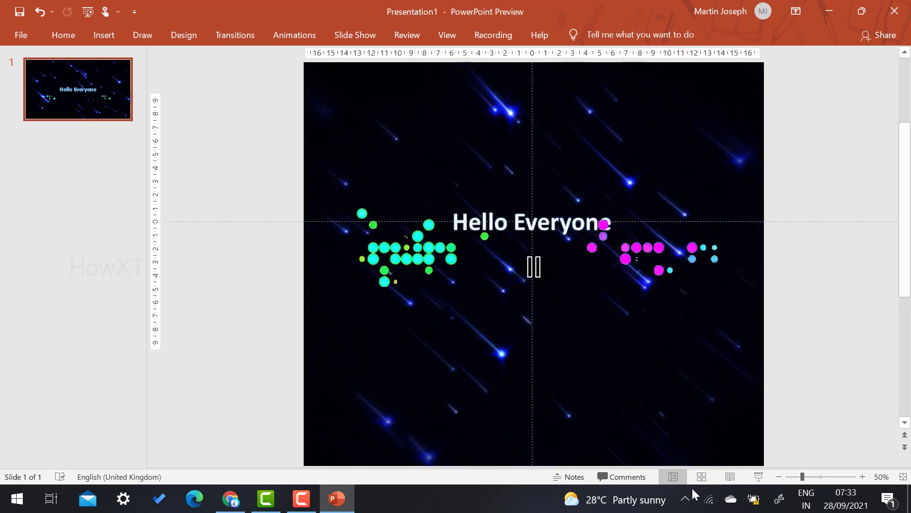
pyautogui.click(758, 477)
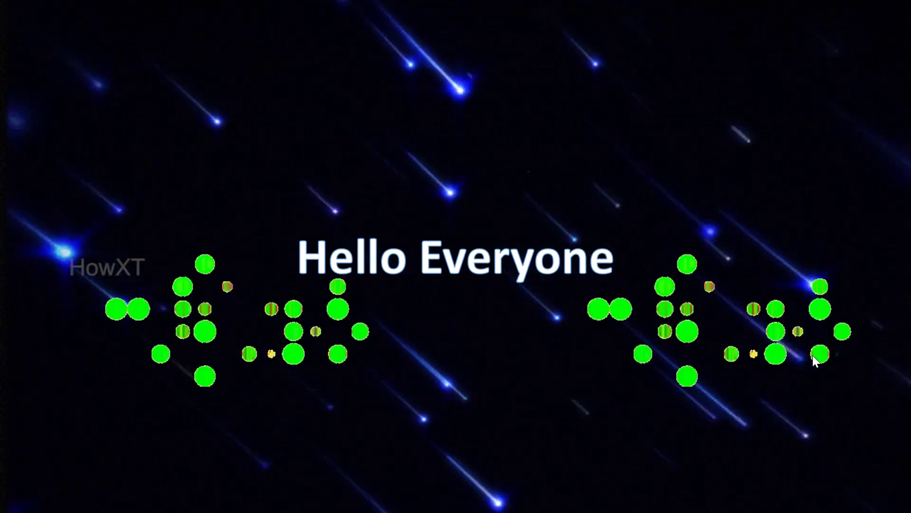
pyautogui.press('Escape')
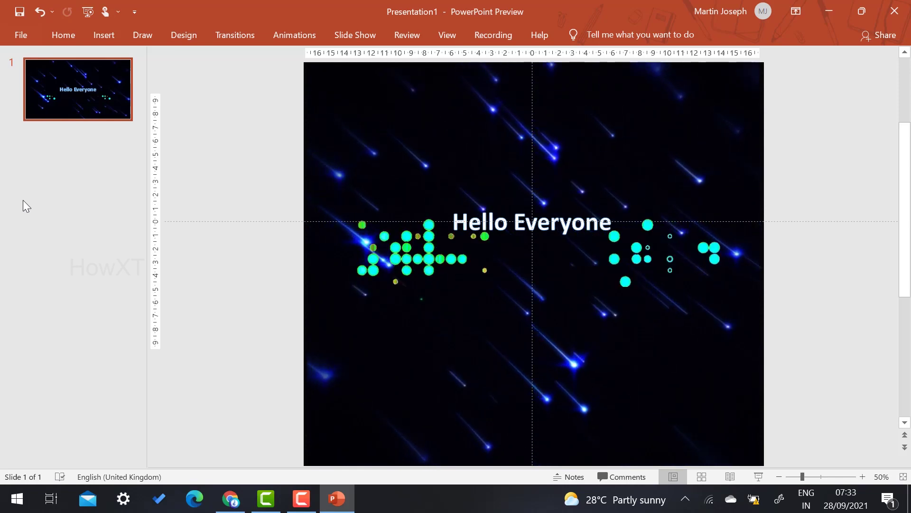
# - Add a second slide, delete both its placeholders, and switch to the GIPHY page
pyautogui.click(44, 159)
pyautogui.rightClick(44, 159)
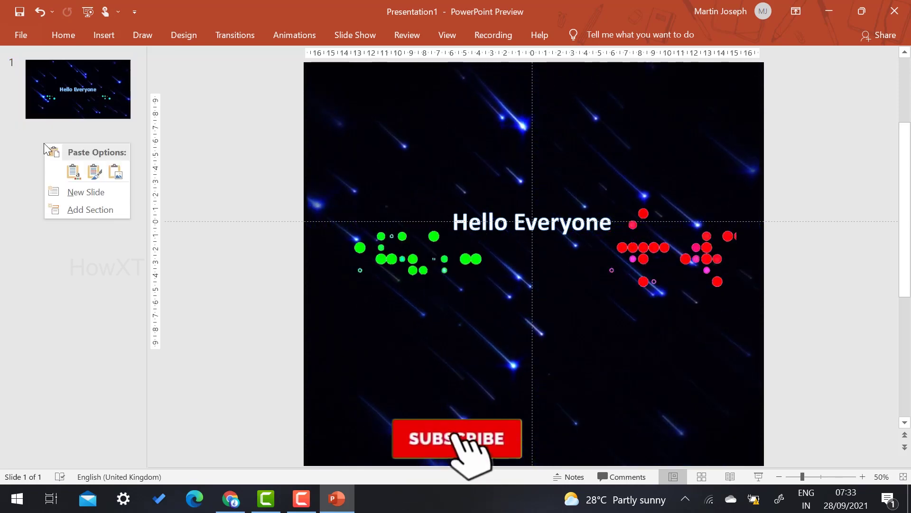
pyautogui.click(71, 193)
pyautogui.moveTo(256, 108); pyautogui.dragTo(843, 412)
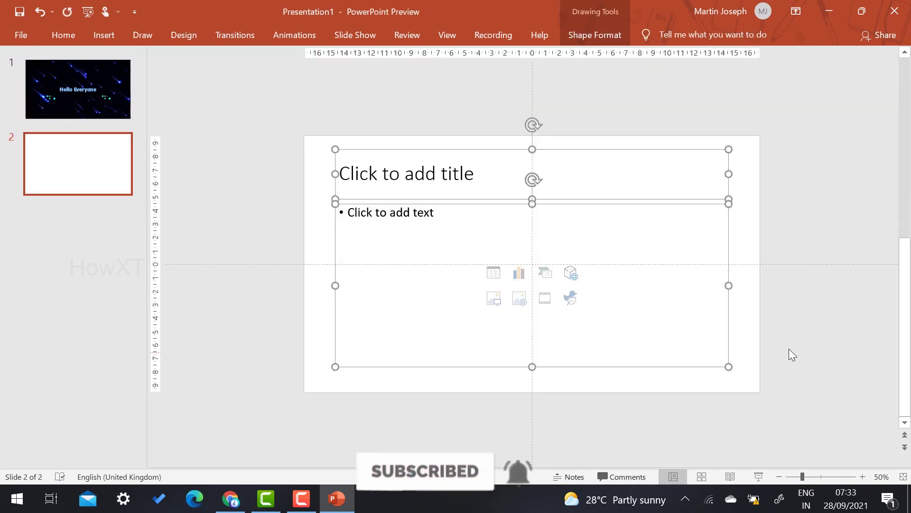
pyautogui.press('Delete')
pyautogui.hotkey('alt', 'Tab')
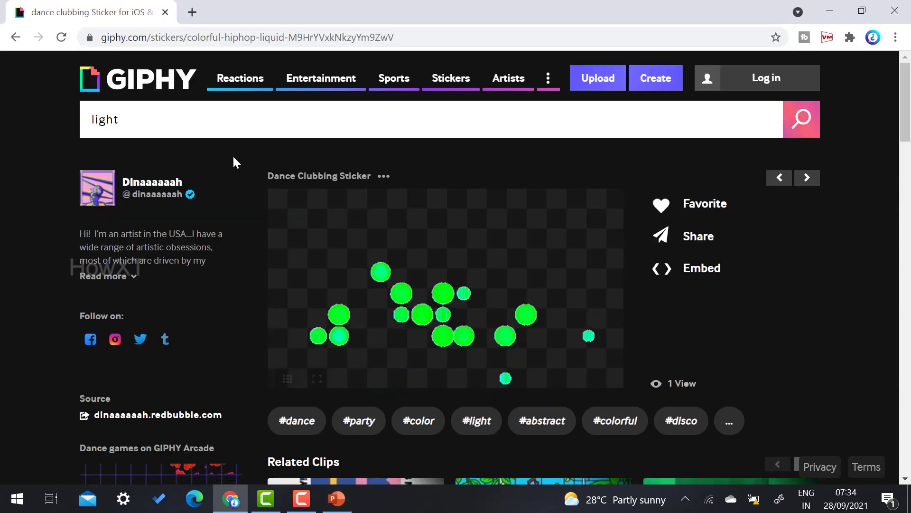
# - Search GIPHY for 'backgrounds' and scroll through the results
pyautogui.write('backgrun')
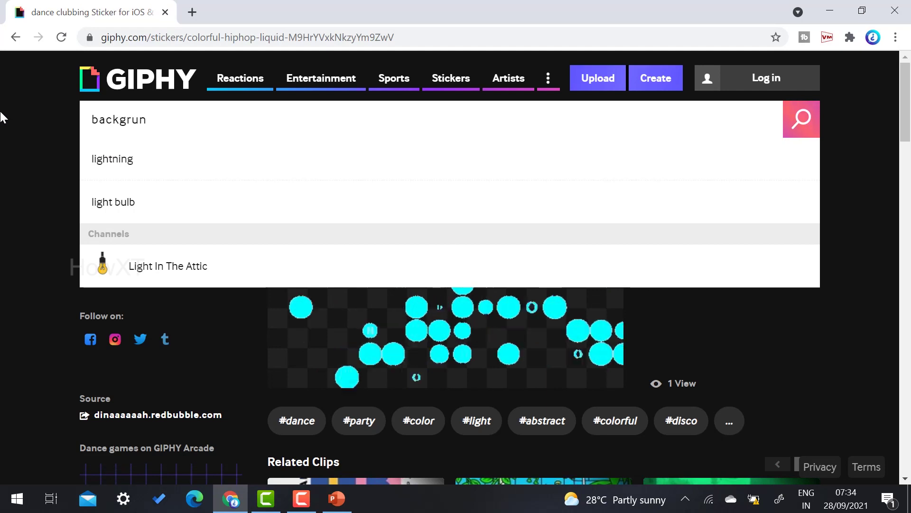
pyautogui.press('BackSpace')
pyautogui.press('BackSpace')
pyautogui.press('BackSpace')
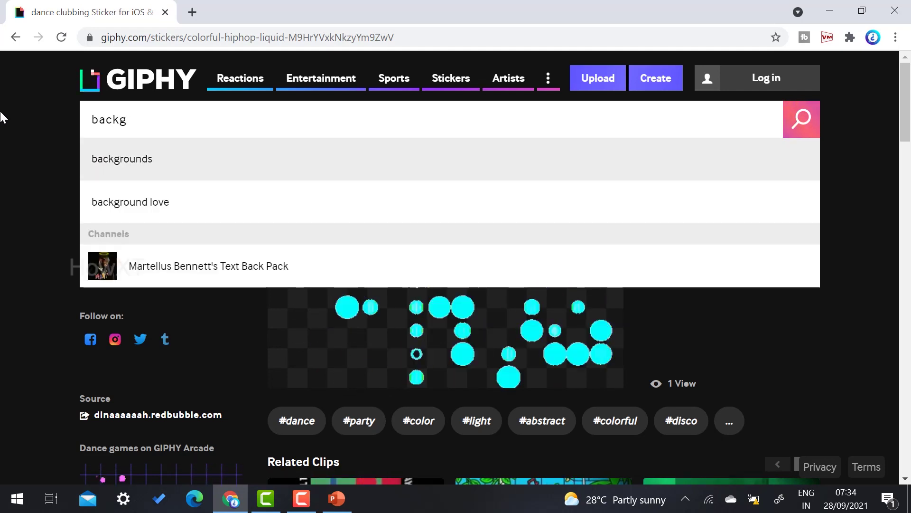
pyautogui.write('rounds')
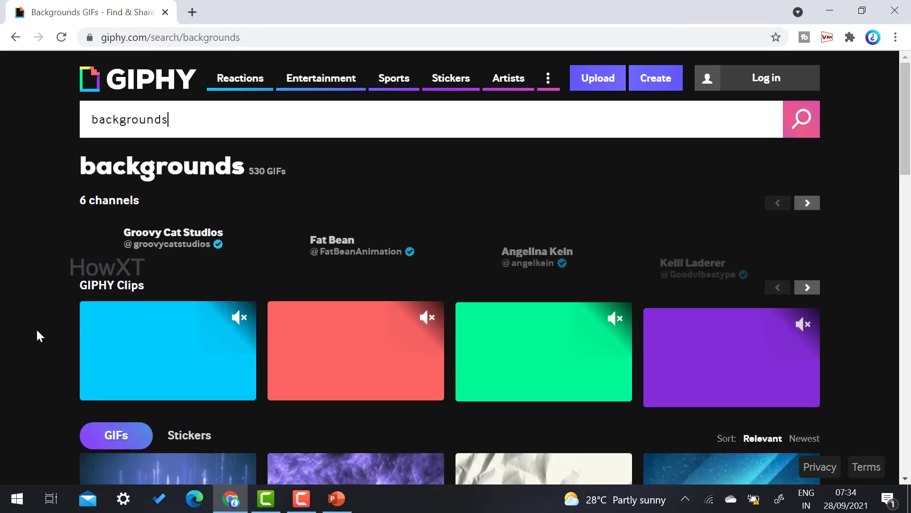
pyautogui.scroll(-3, 14, 314)
pyautogui.scroll(-4, 78, 340)
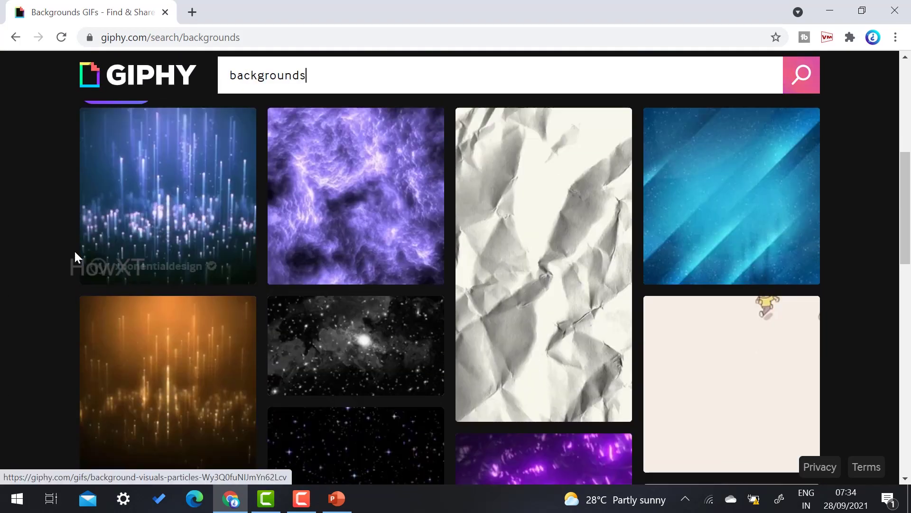
pyautogui.scroll(-3, 107, 255)
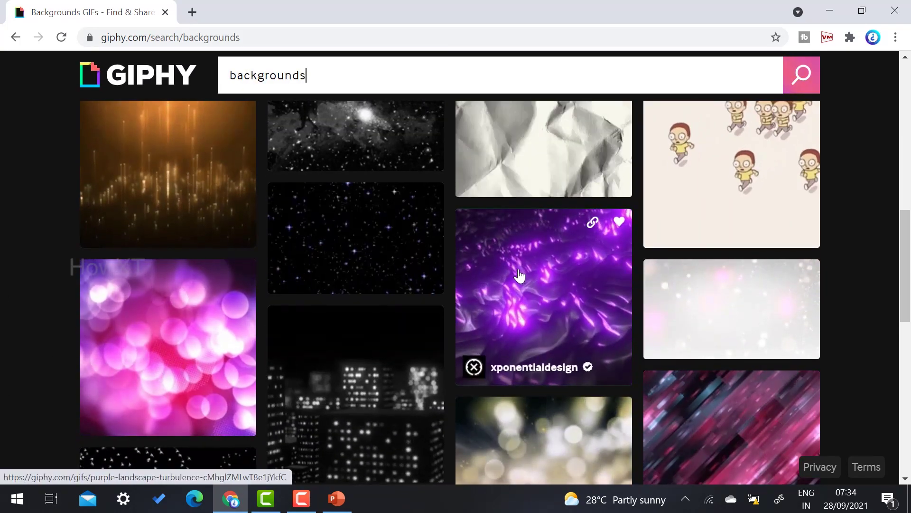
pyautogui.scroll(-3, 521, 271)
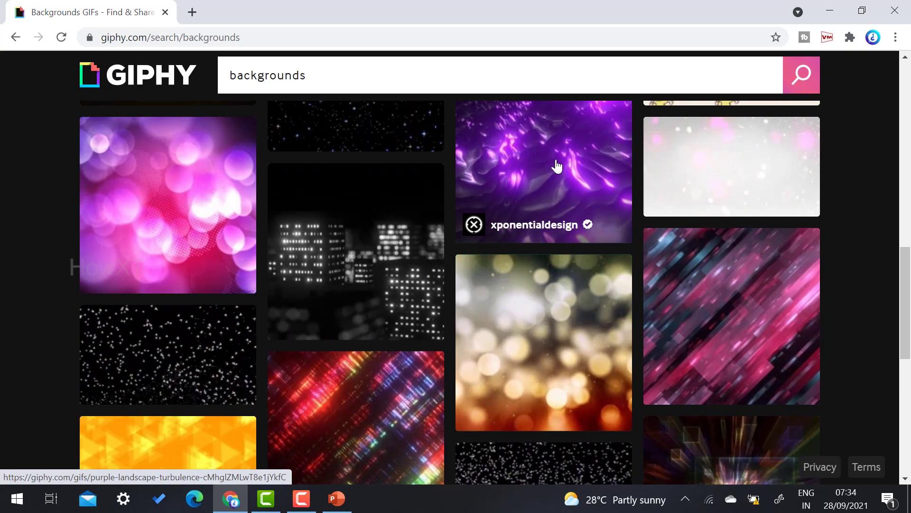
# - Copy the purple Loop Glow GIF image and go back to PowerPoint
pyautogui.click(567, 153)
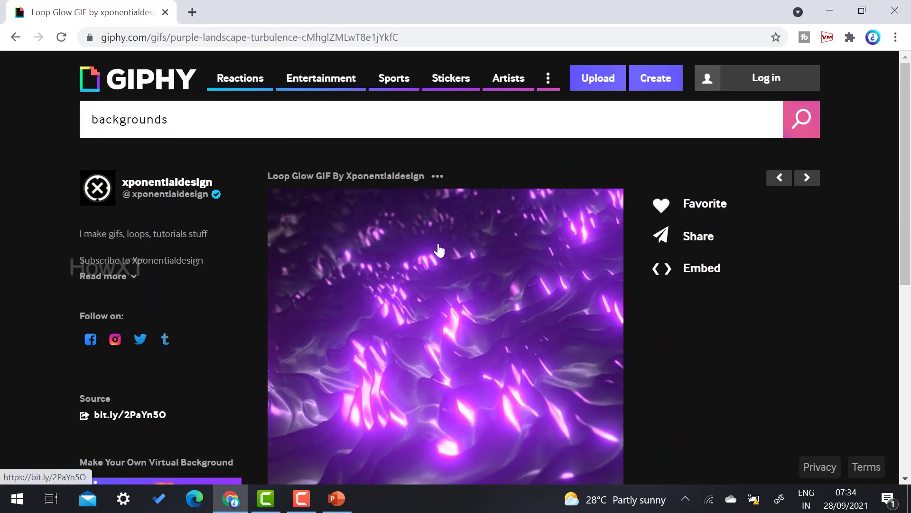
pyautogui.rightClick(438, 246)
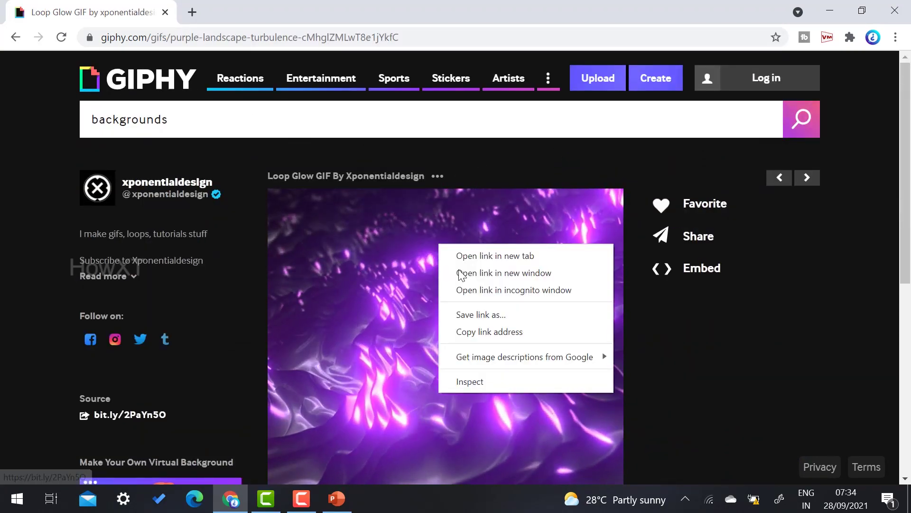
pyautogui.rightClick(397, 262)
pyautogui.click(423, 393)
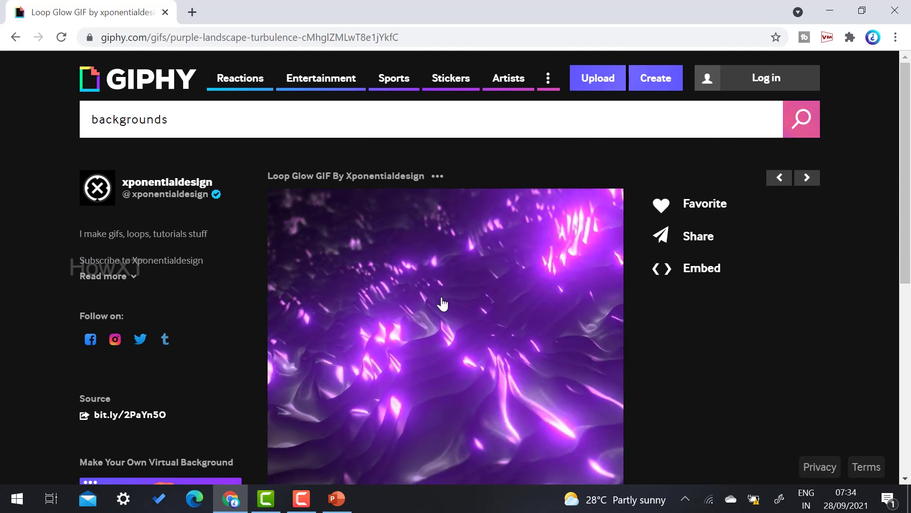
pyautogui.hotkey('alt', 'Tab')
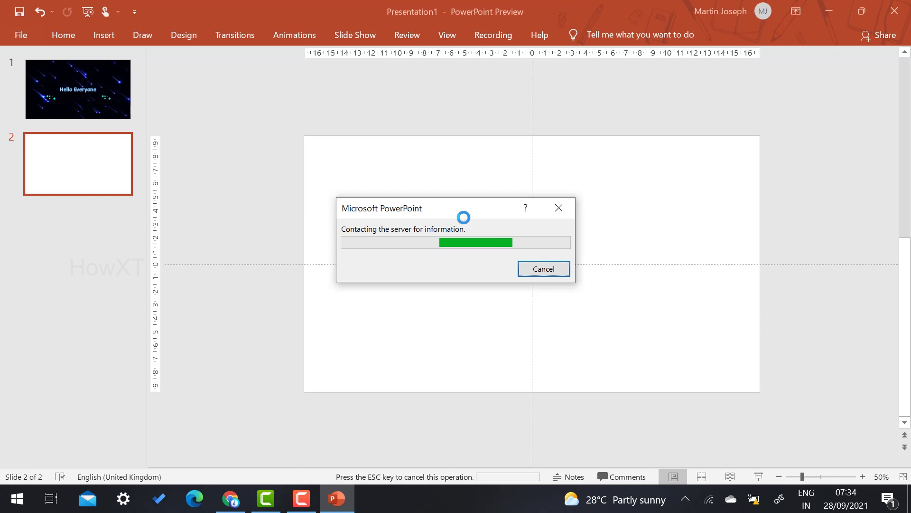
# - Move and enlarge the purple glow GIF across slide 2, then preview it in the slide show
pyautogui.moveTo(588, 228); pyautogui.dragTo(484, 197)
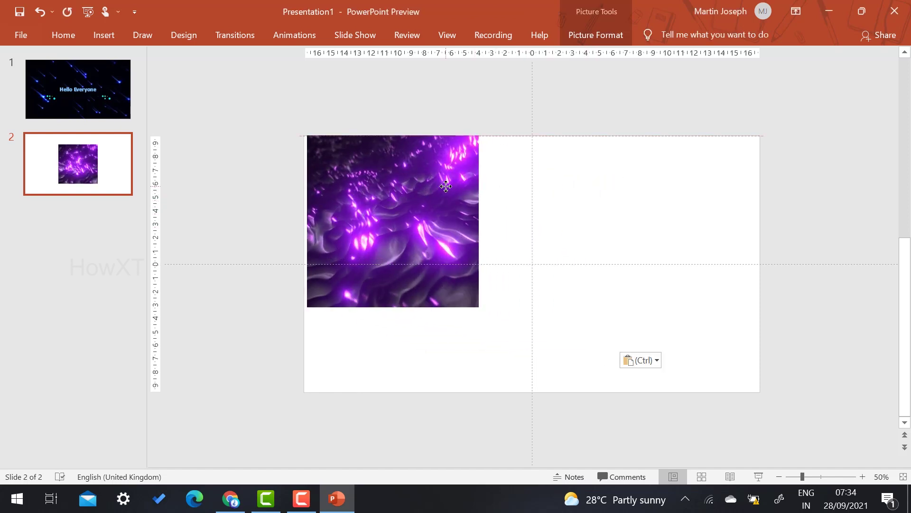
pyautogui.moveTo(543, 360); pyautogui.dragTo(707, 467)
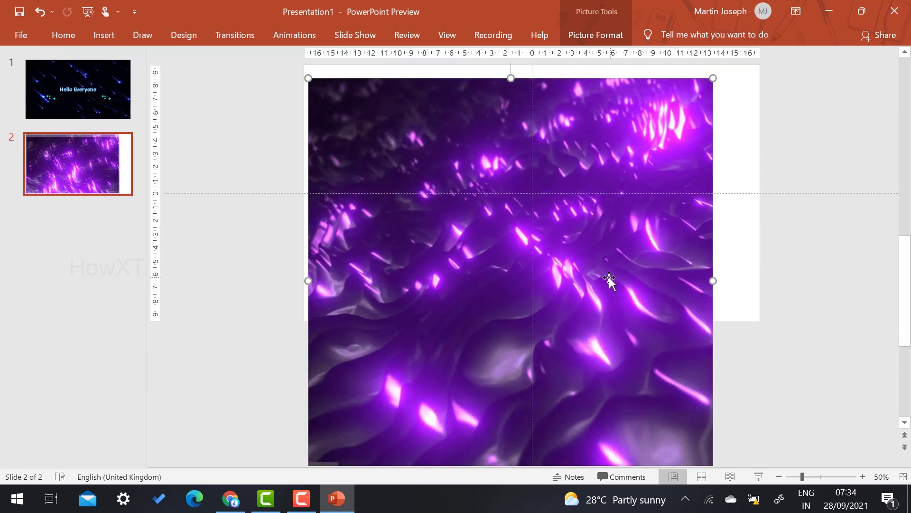
pyautogui.moveTo(609, 279); pyautogui.dragTo(644, 283)
pyautogui.moveTo(721, 458); pyautogui.dragTo(769, 465)
pyautogui.moveTo(642, 346); pyautogui.dragTo(600, 284)
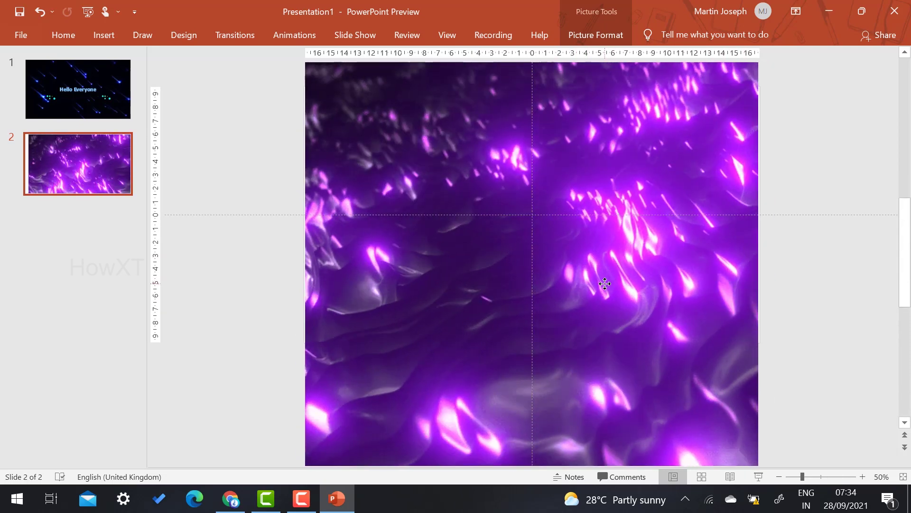
pyautogui.click(758, 477)
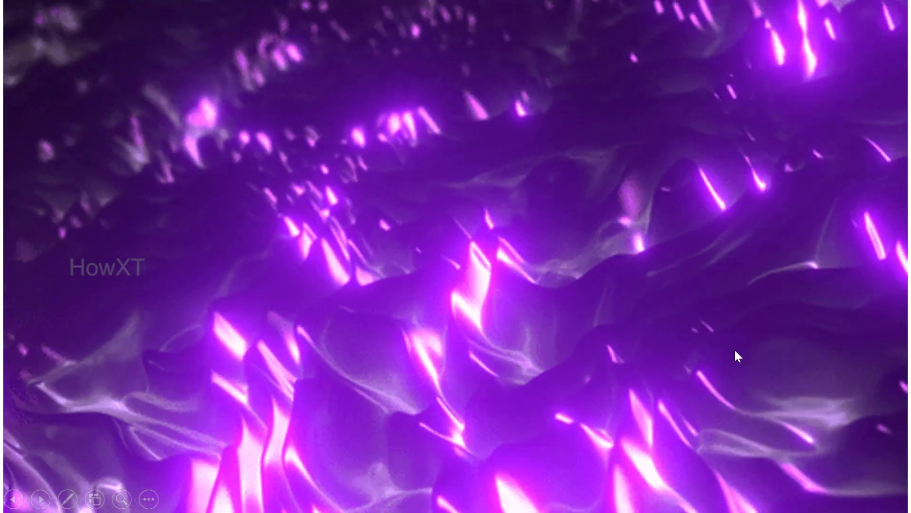
pyautogui.press('Escape')
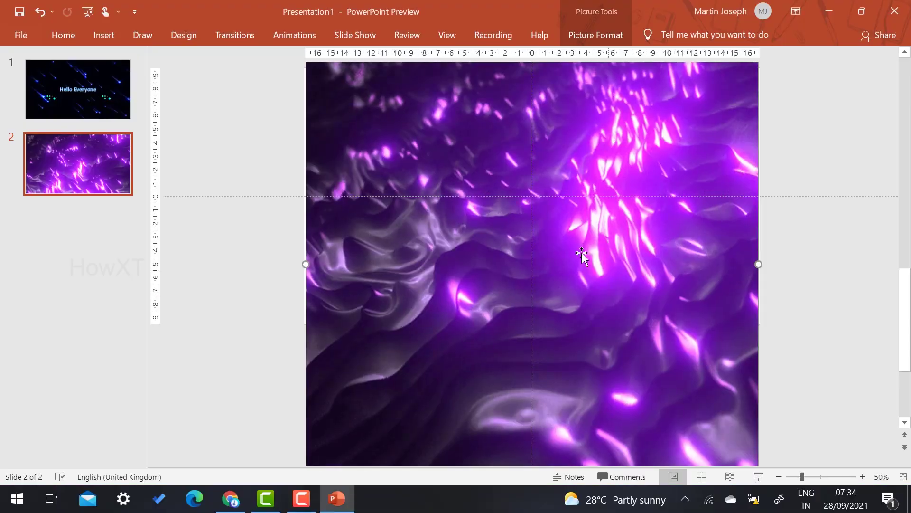
# - Fine-tune the GIF's size and position to fill the slide and preview again
pyautogui.scroll(-3, 806, 238)
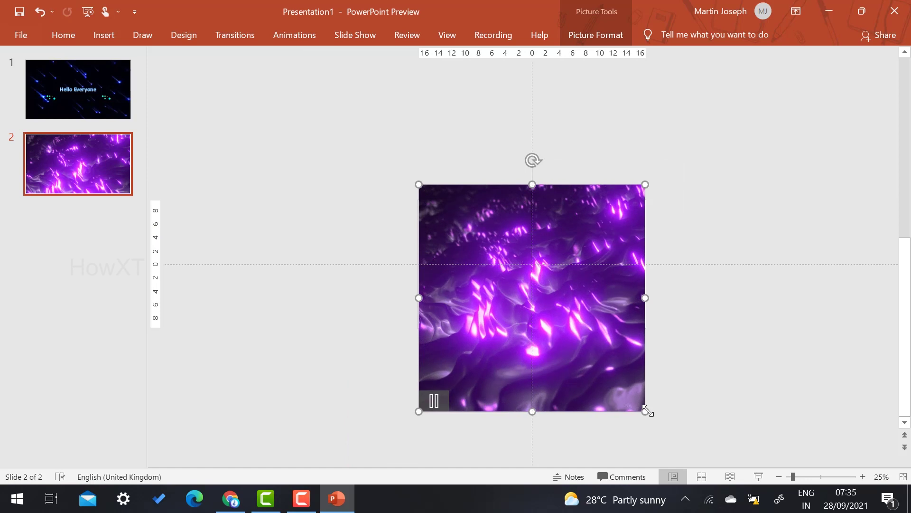
pyautogui.moveTo(647, 411); pyautogui.dragTo(659, 427)
pyautogui.moveTo(581, 414); pyautogui.dragTo(580, 390)
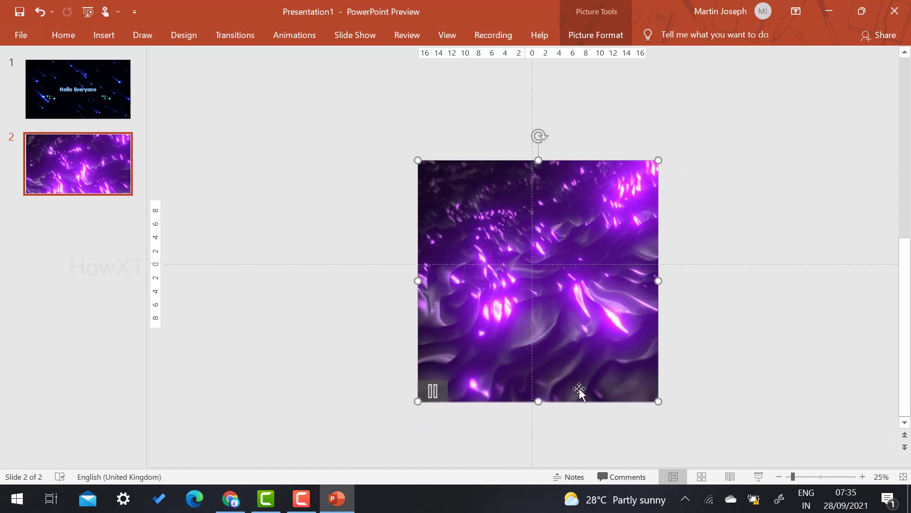
pyautogui.click(759, 476)
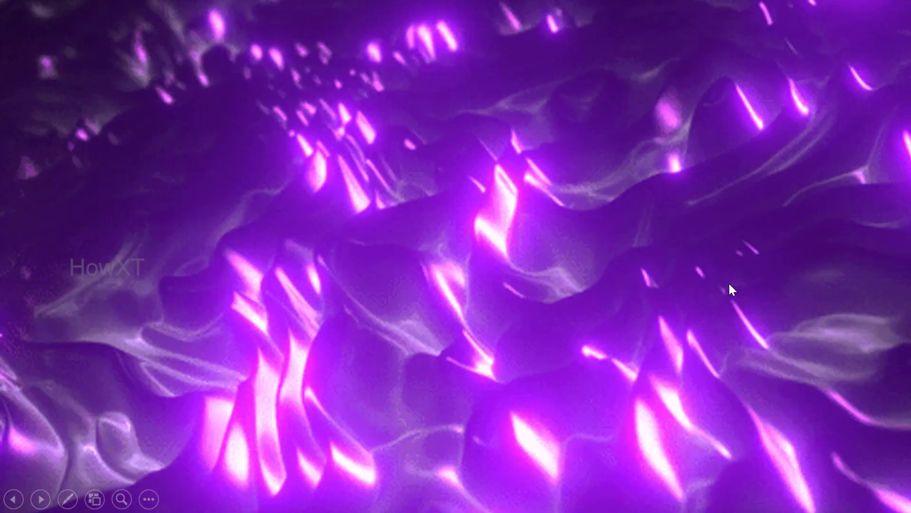
pyautogui.press('Escape')
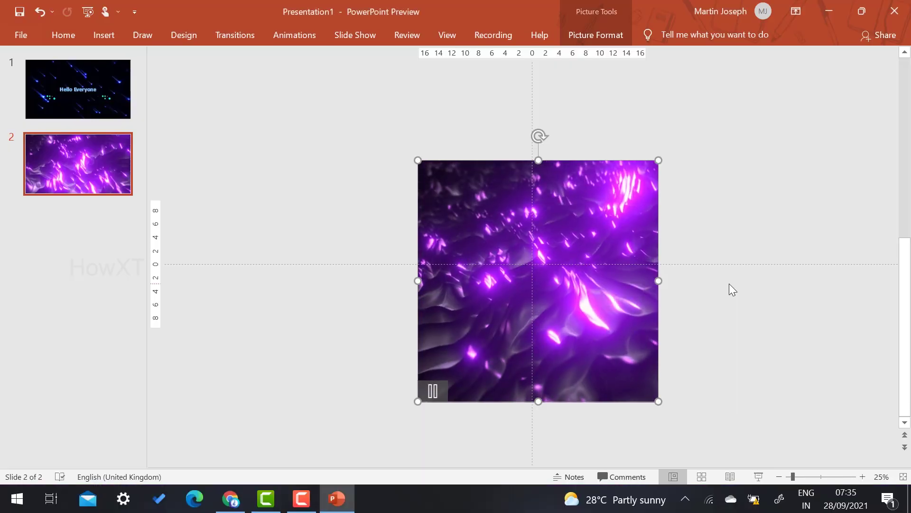
# - Insert picture '1' from the Pictures folder onto slide 2
pyautogui.click(100, 37)
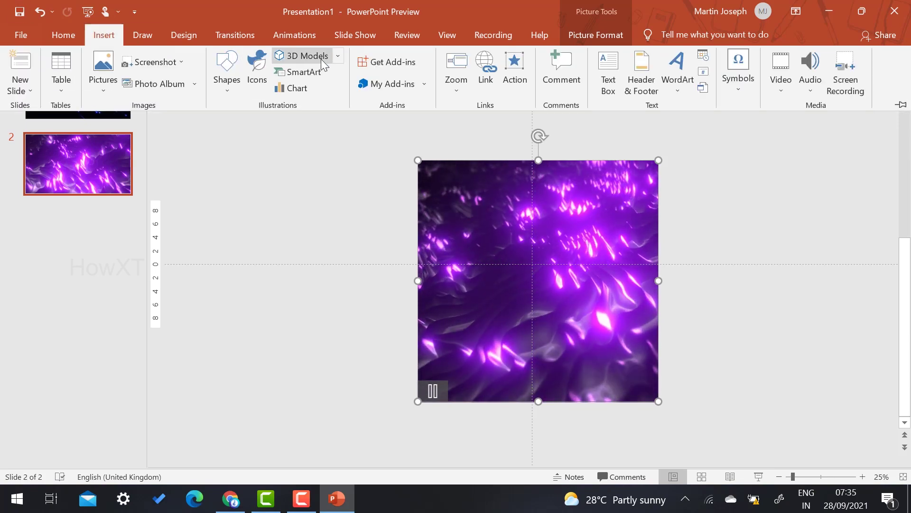
pyautogui.click(103, 71)
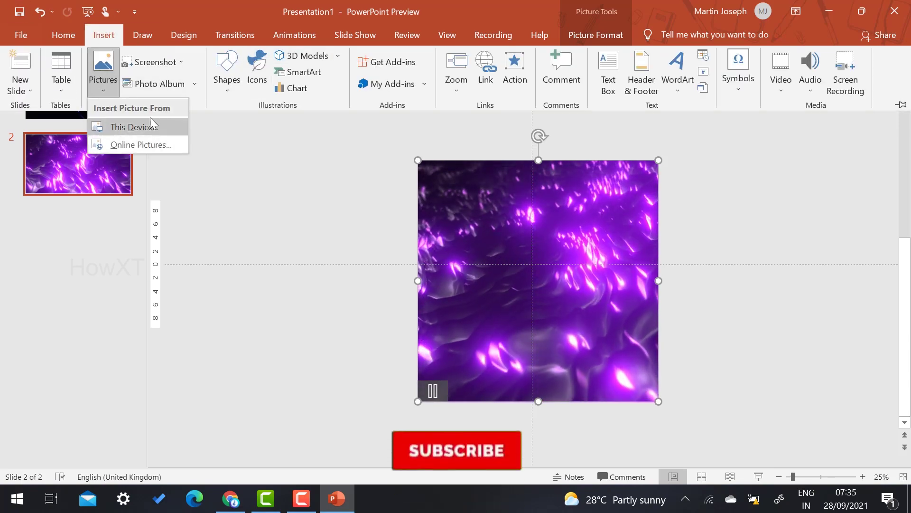
pyautogui.click(150, 133)
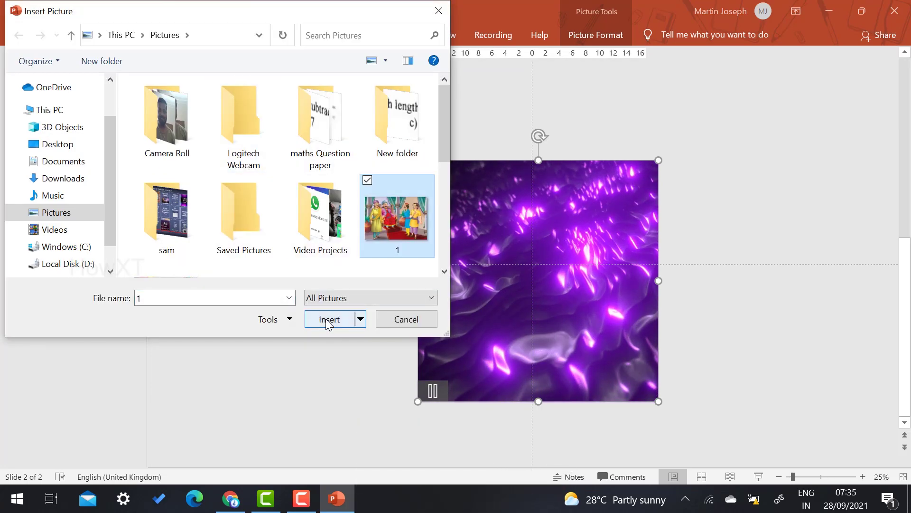
pyautogui.click(327, 320)
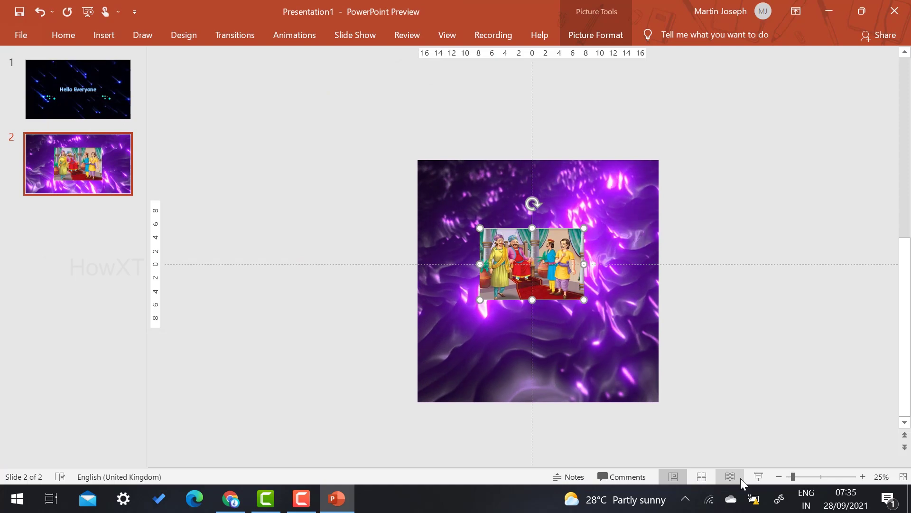
# - Play the slide show from slide 2 and click through both slides
pyautogui.hotkey('shift', 'F5')
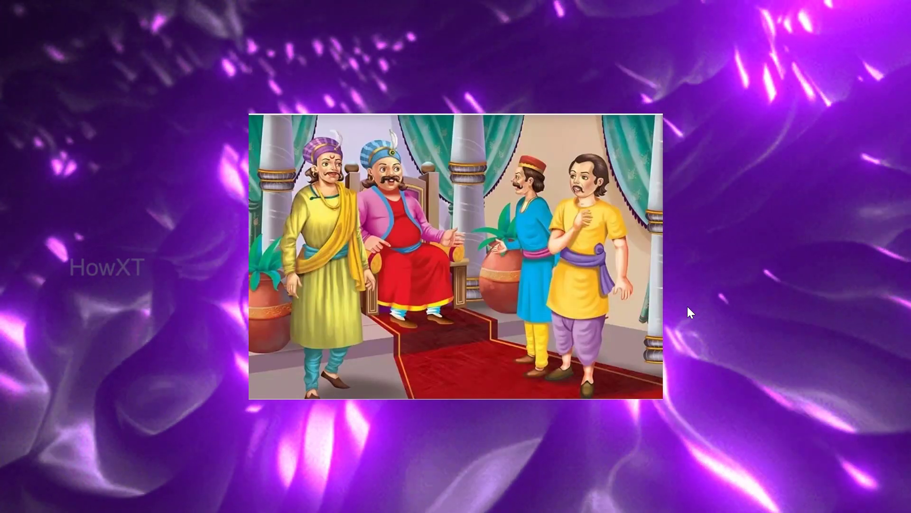
pyautogui.click(688, 306)
pyautogui.click(688, 308)
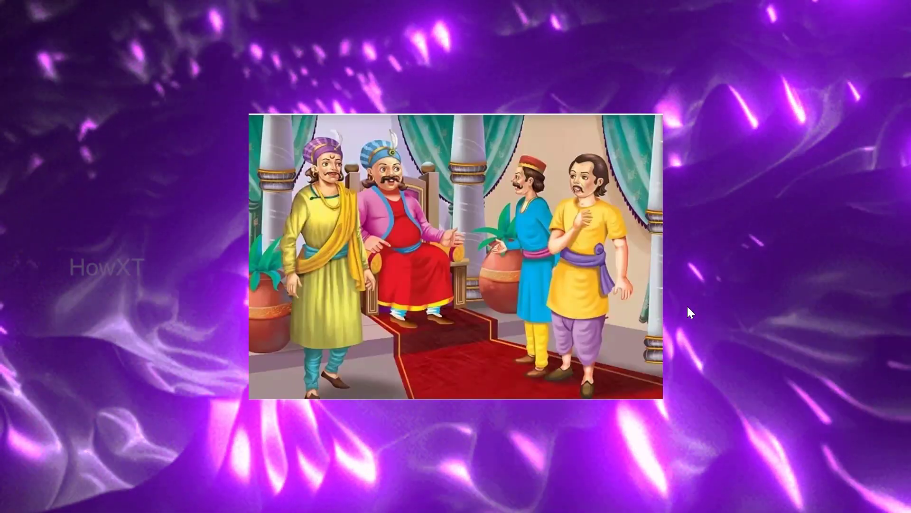
pyautogui.click(688, 306)
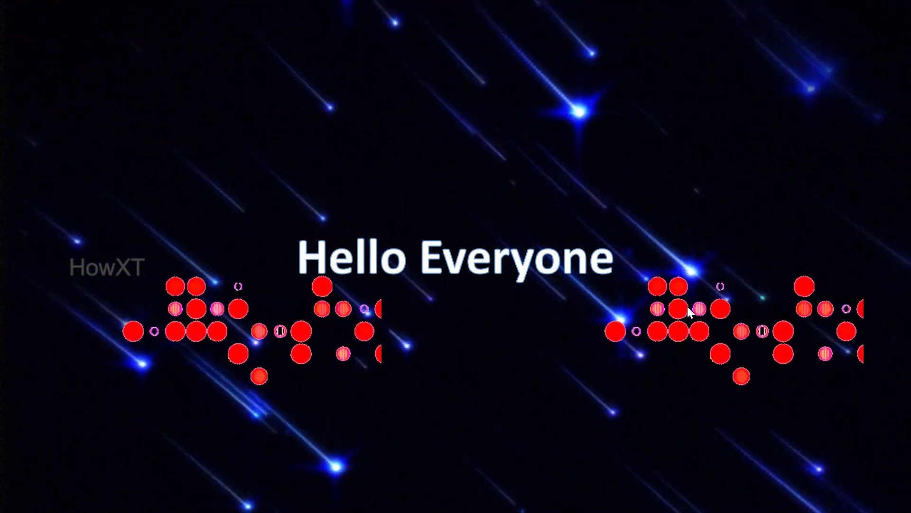
# - Exit the slide show and switch to Chrome's GIPHY Loop Glow page
pyautogui.press('Escape')
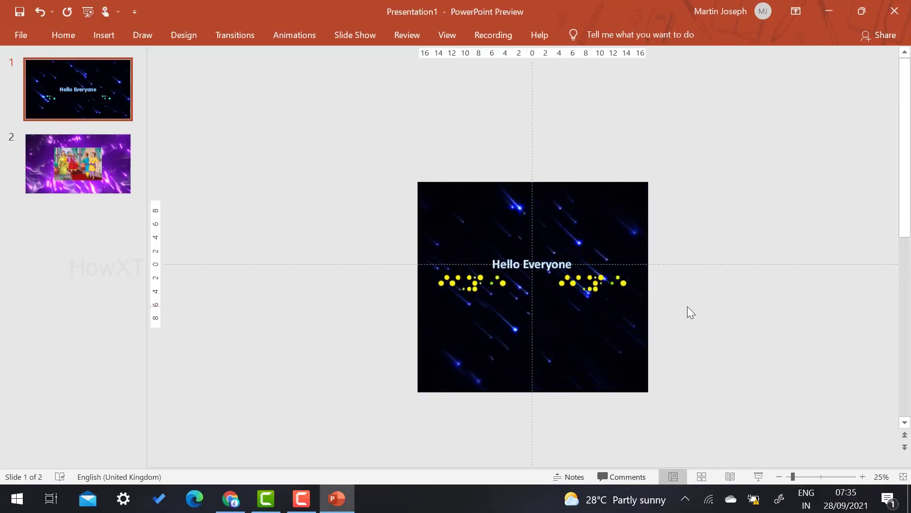
pyautogui.click(230, 499)
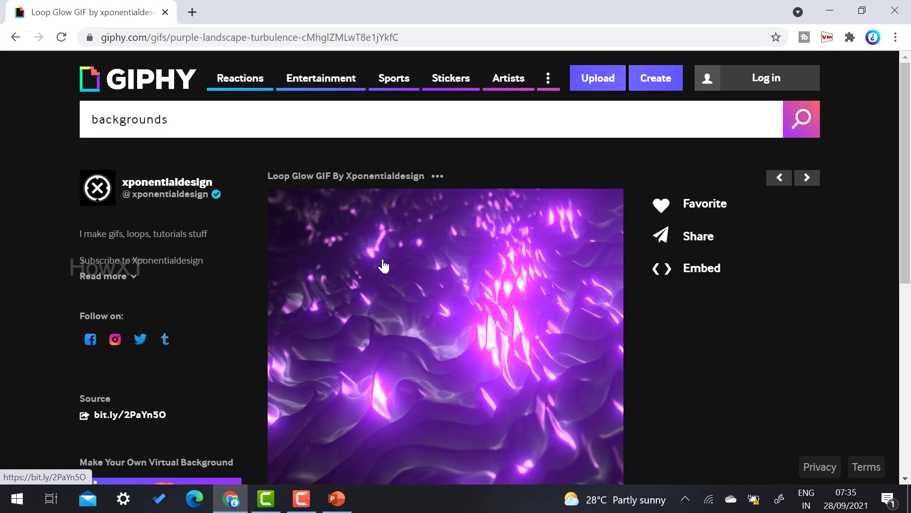
# - Switch from Chrome back to the two-slide PowerPoint deck
pyautogui.hotkey('alt', 'Tab')
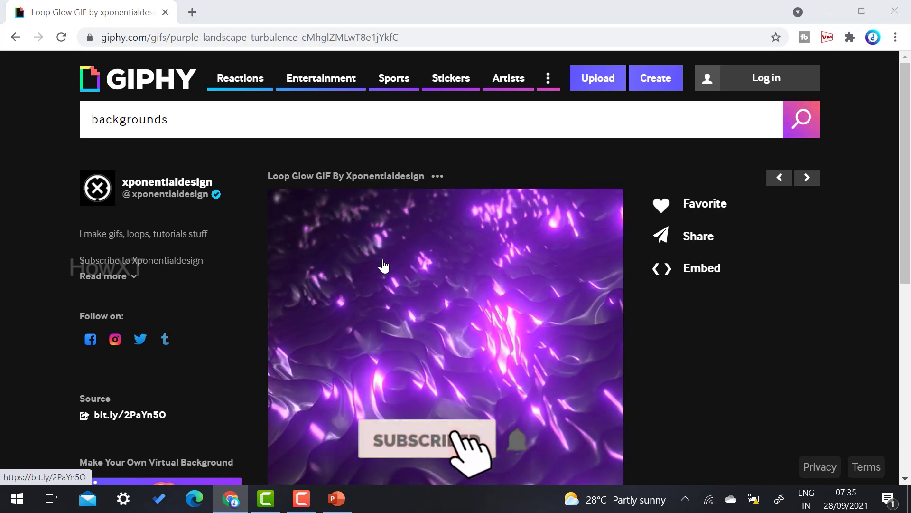